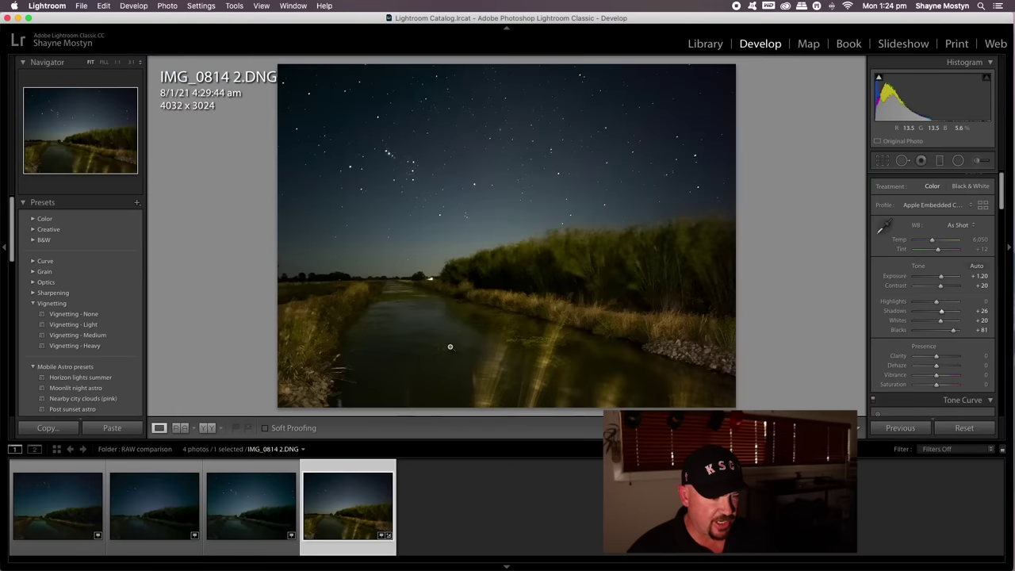
# Step: Set Clarity to +10, Dehaze to +29 and Vibrance to +10 for IMG_0814 2.DNG
pyautogui.click(573, 301)
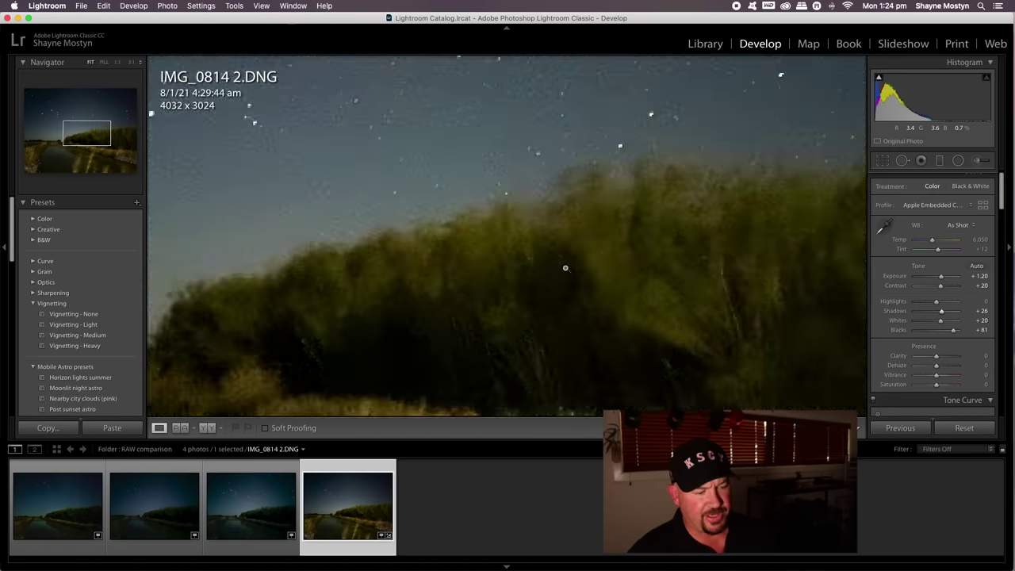
pyautogui.click(565, 267)
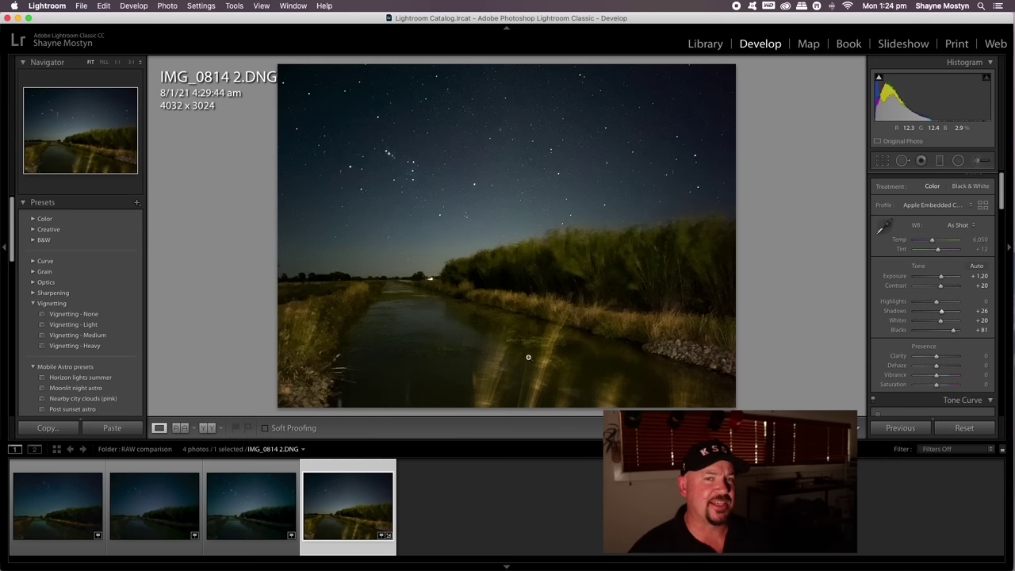
pyautogui.click(481, 220)
pyautogui.moveTo(572, 183); pyautogui.dragTo(500, 317)
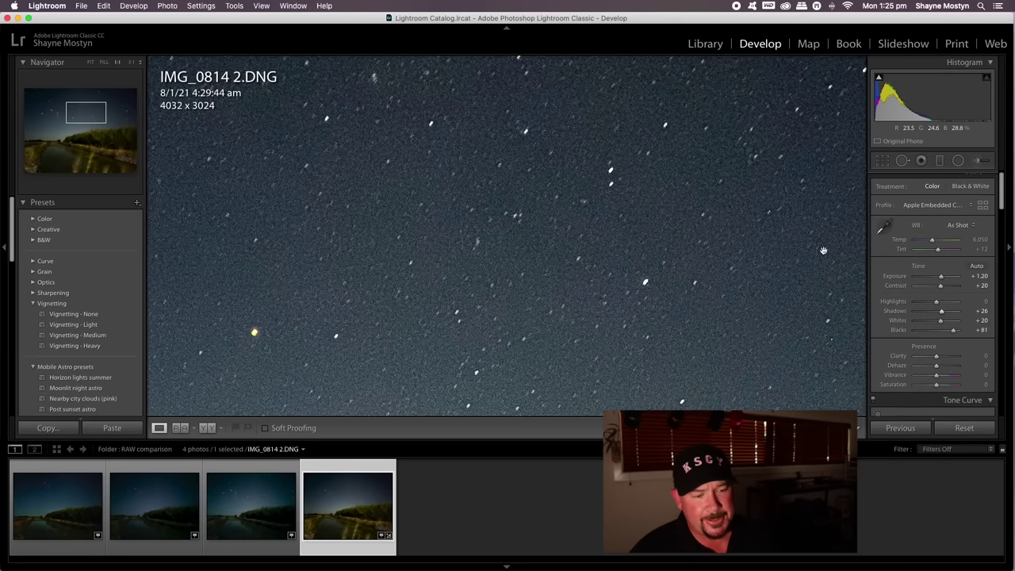
pyautogui.click(603, 253)
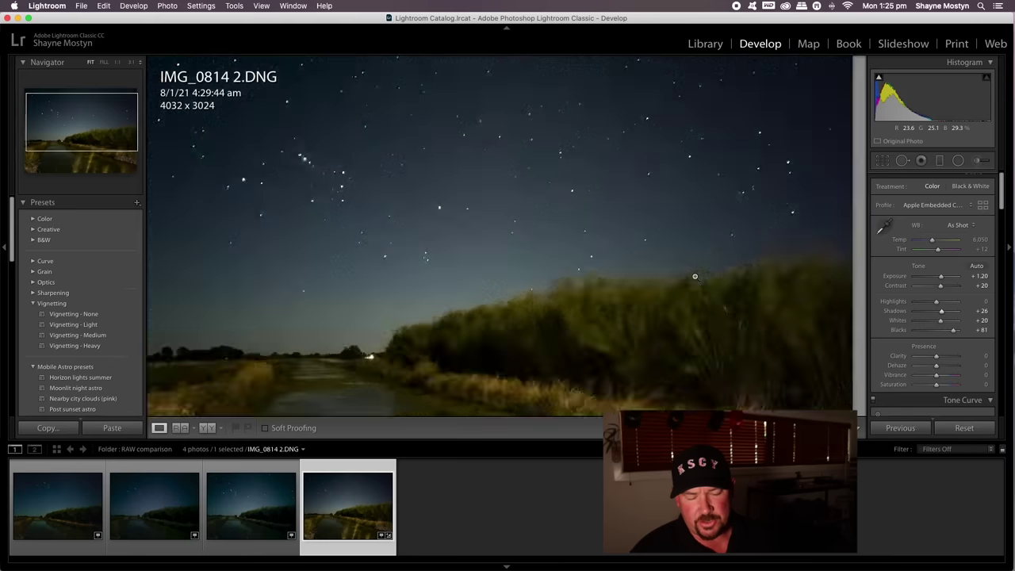
pyautogui.moveTo(937, 356); pyautogui.dragTo(939, 356)
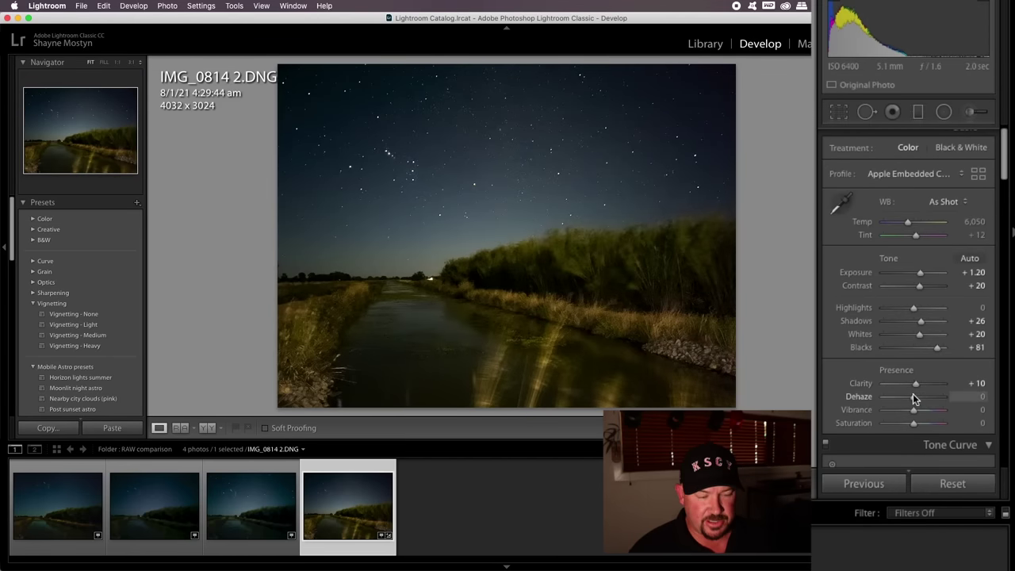
pyautogui.moveTo(915, 400)
pyautogui.mouseDown()
pyautogui.moveTo(925, 397)
pyautogui.moveTo(868, 397)
pyautogui.moveTo(923, 400)
pyautogui.mouseUp()
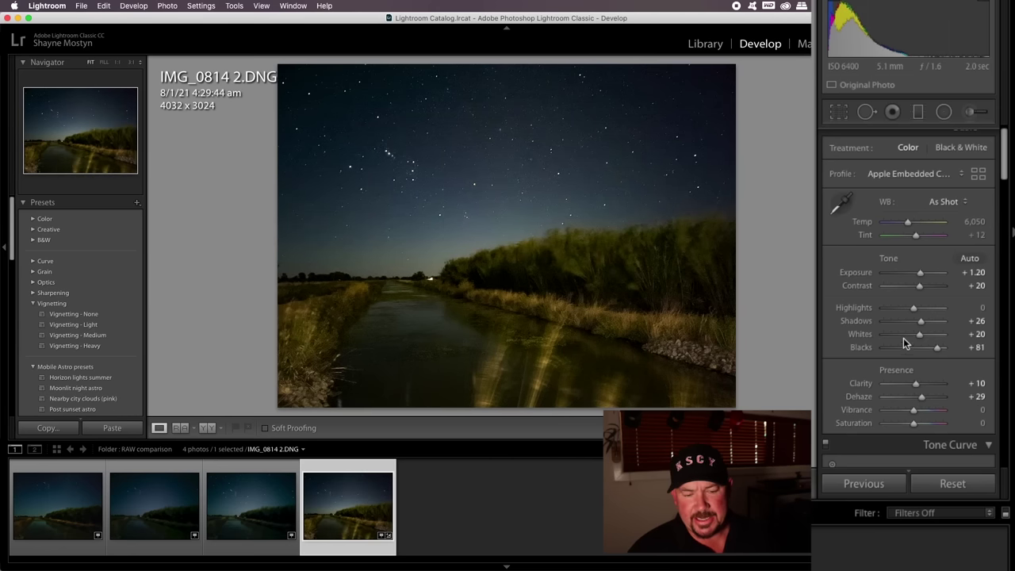
pyautogui.moveTo(917, 416); pyautogui.dragTo(918, 411)
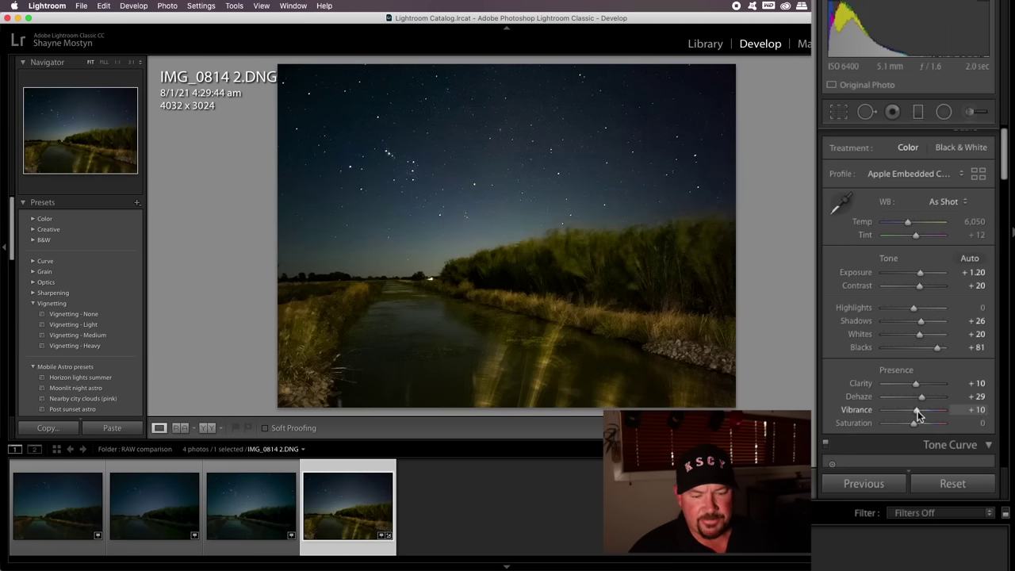
# Step: Set the luminance noise reduction of IMG_0814 2.DNG to 40 and check the sky at close range
pyautogui.scroll(-10, 917, 311)
pyautogui.scroll(3, 917, 311)
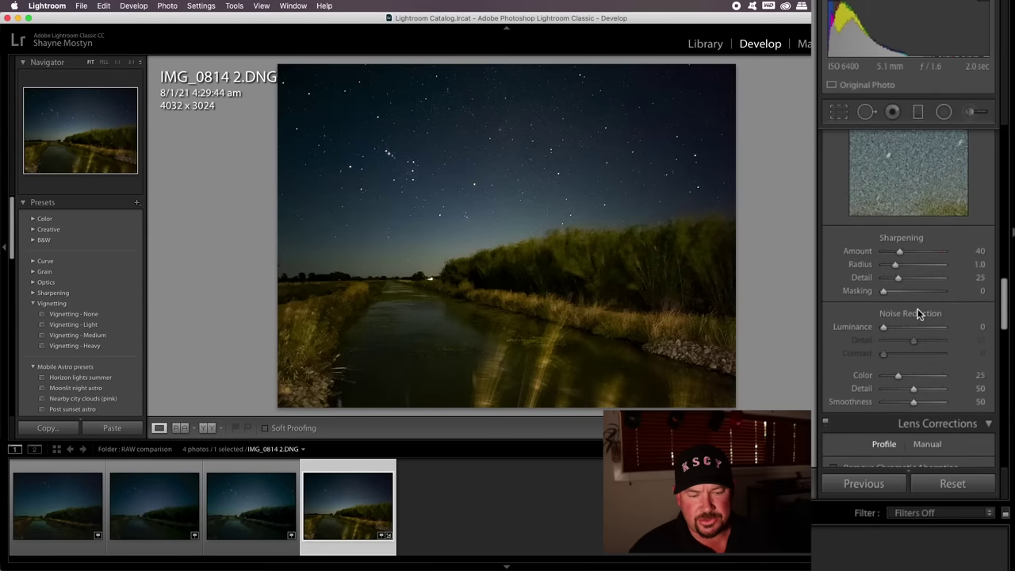
pyautogui.moveTo(883, 329); pyautogui.dragTo(896, 328)
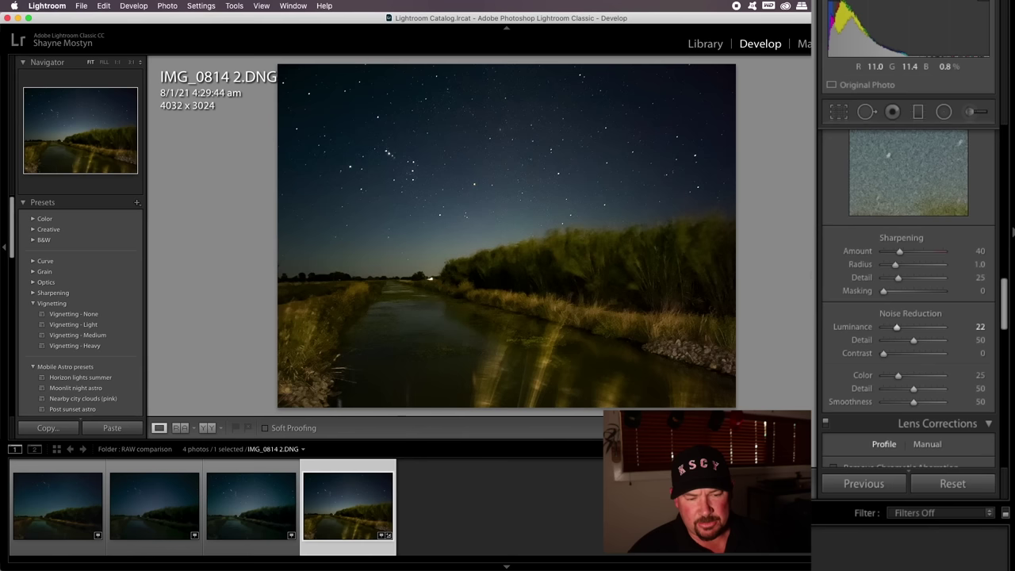
pyautogui.scroll(2, 896, 298)
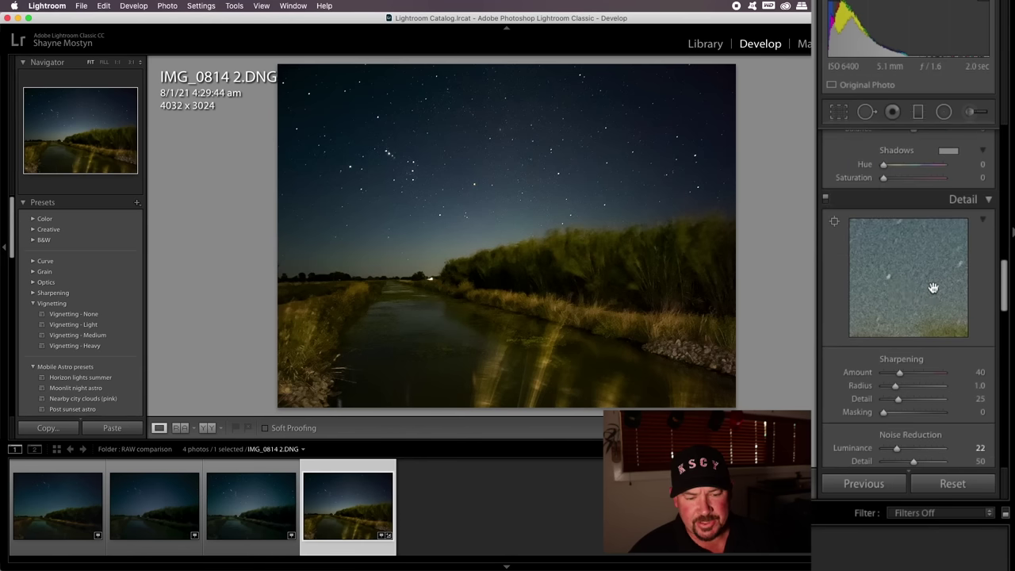
pyautogui.moveTo(897, 441); pyautogui.dragTo(901, 445)
pyautogui.click(973, 446)
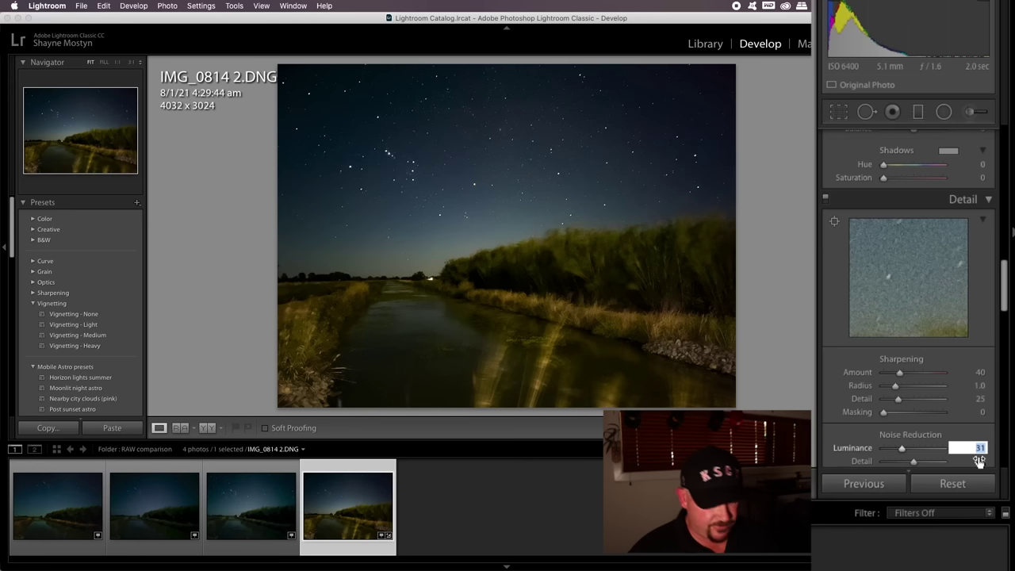
pyautogui.write('38')
pyautogui.press('Return')
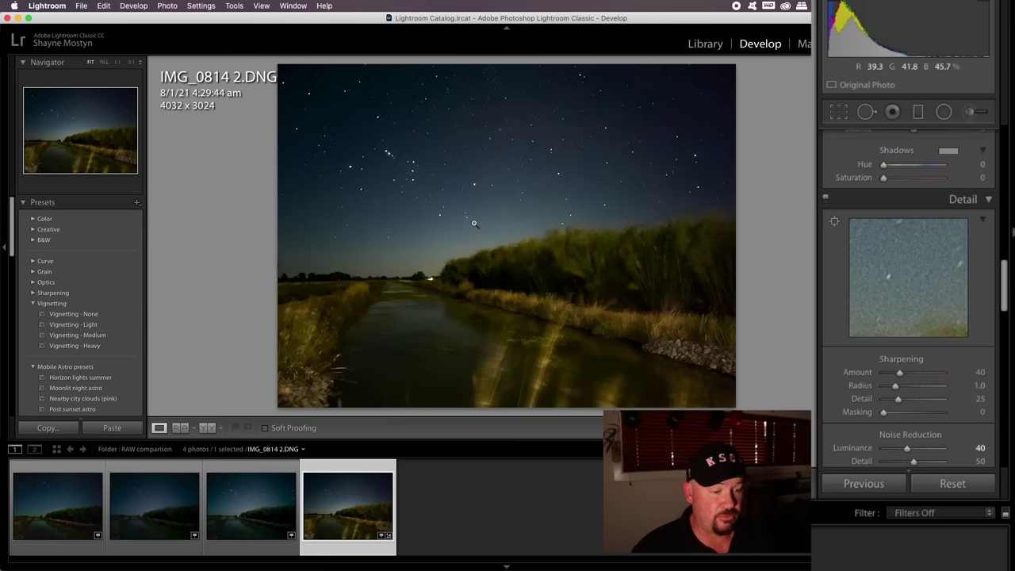
pyautogui.click(522, 172)
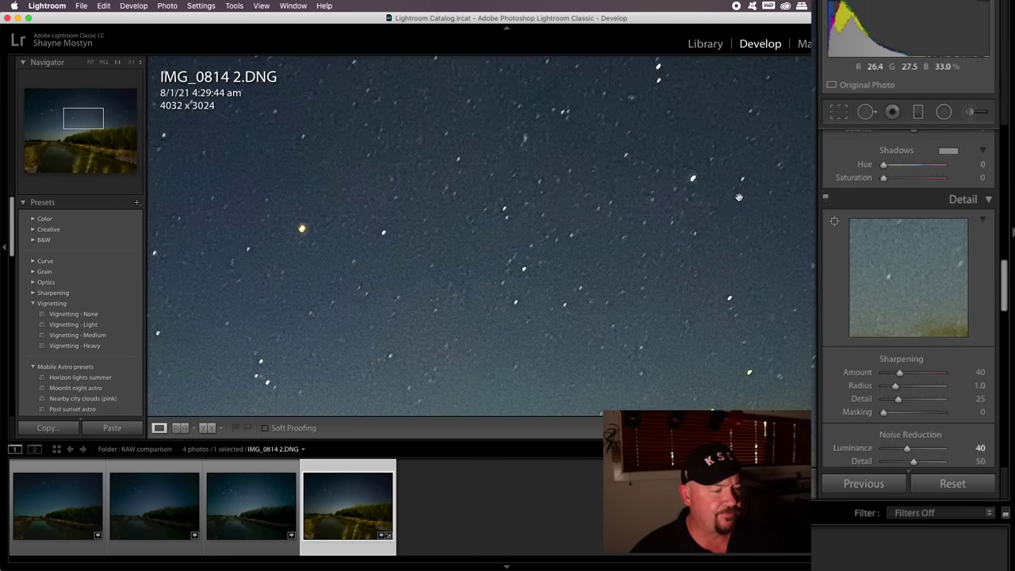
pyautogui.click(624, 290)
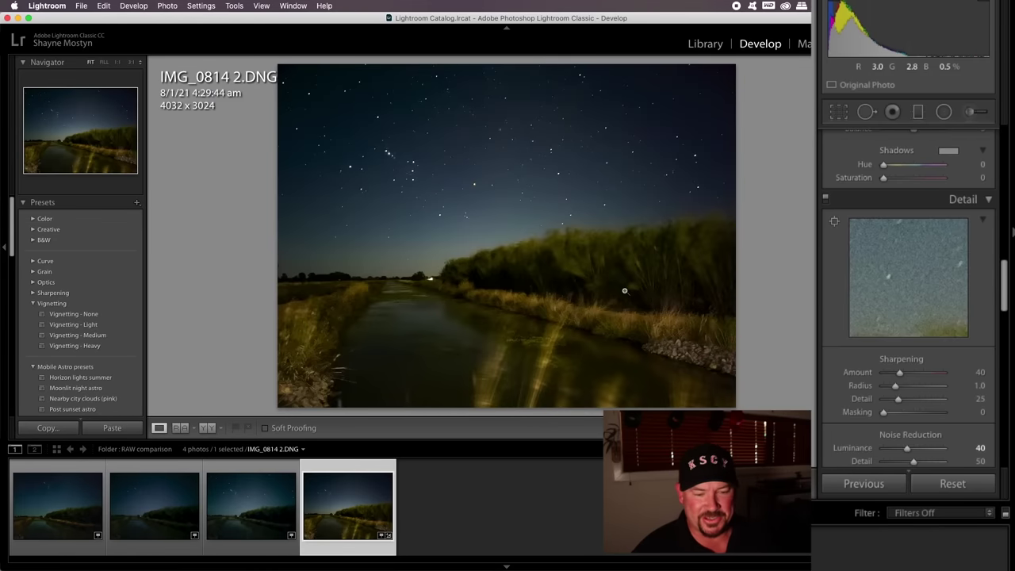
# Step: Set the white balance temperature of IMG_0814 2.DNG to 5,000
pyautogui.scroll(15, 963, 234)
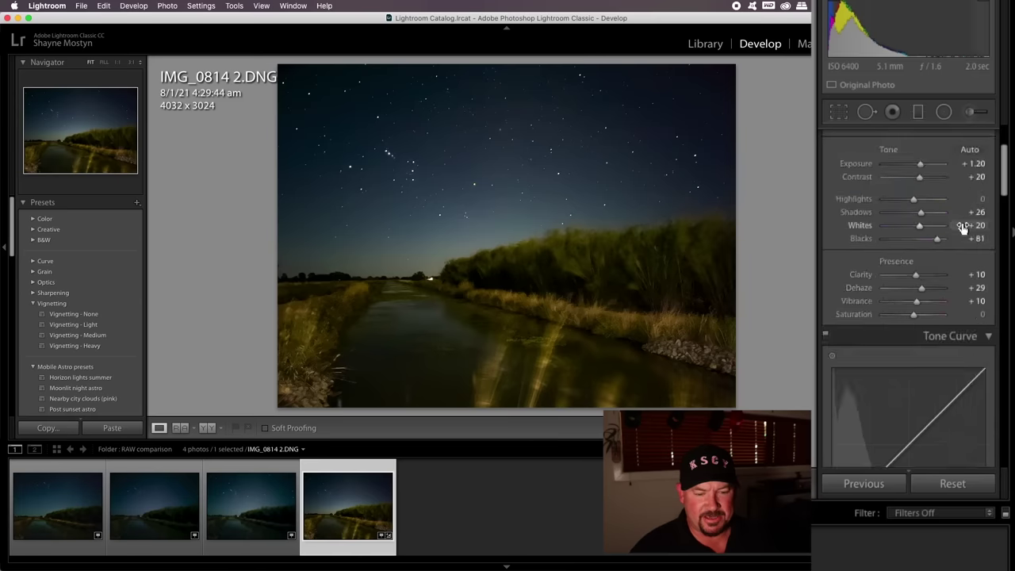
pyautogui.scroll(3, 963, 225)
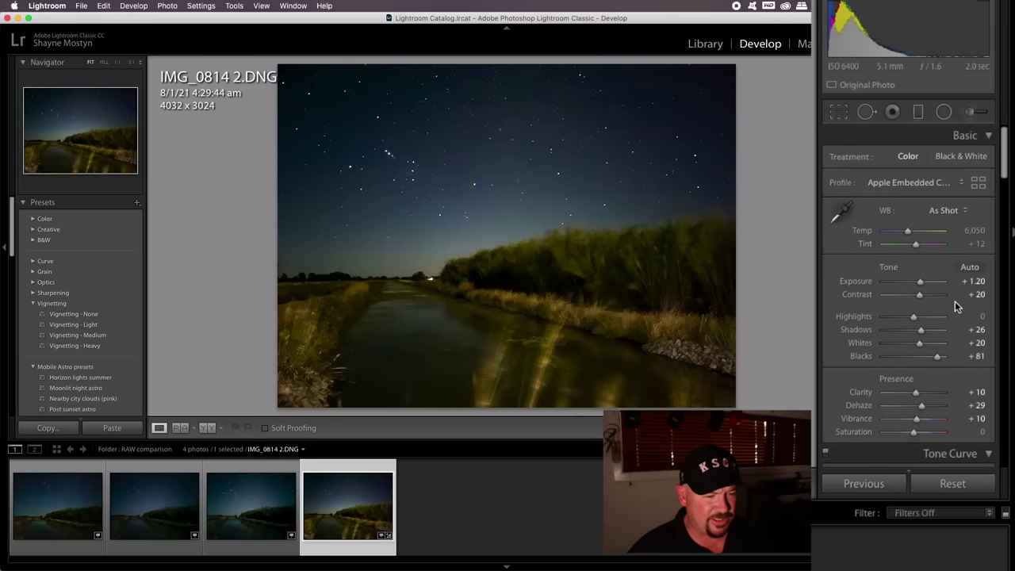
pyautogui.click(974, 231)
pyautogui.write('5,000')
pyautogui.press('Return')
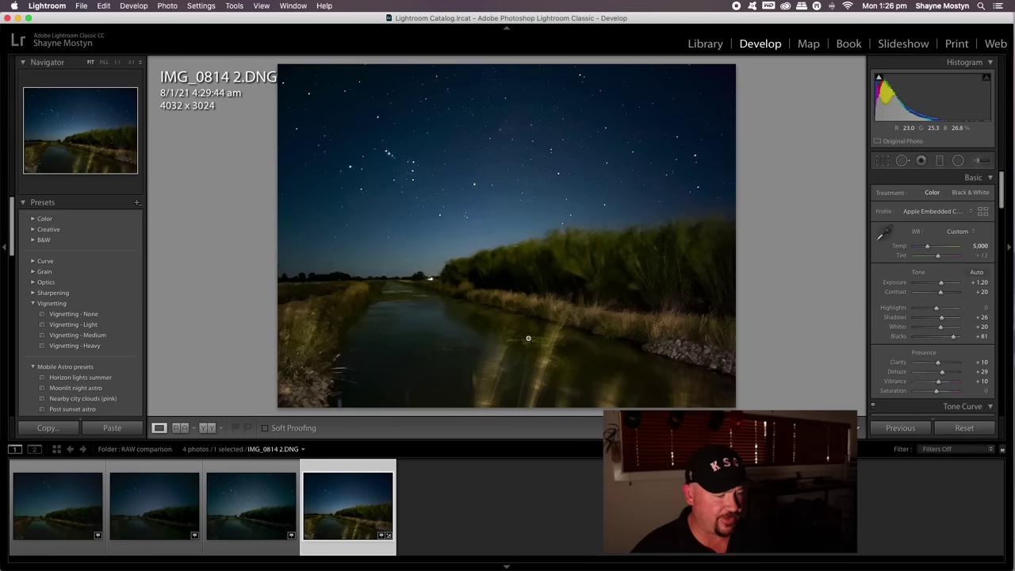
# Step: For the NIGHT30sec photo, set Exposure +0.60, Contrast +36, Highlights -28, Shadows +17, Whites +42, Blacks +20, Clarity +9 and Dehaze +21
pyautogui.click(254, 508)
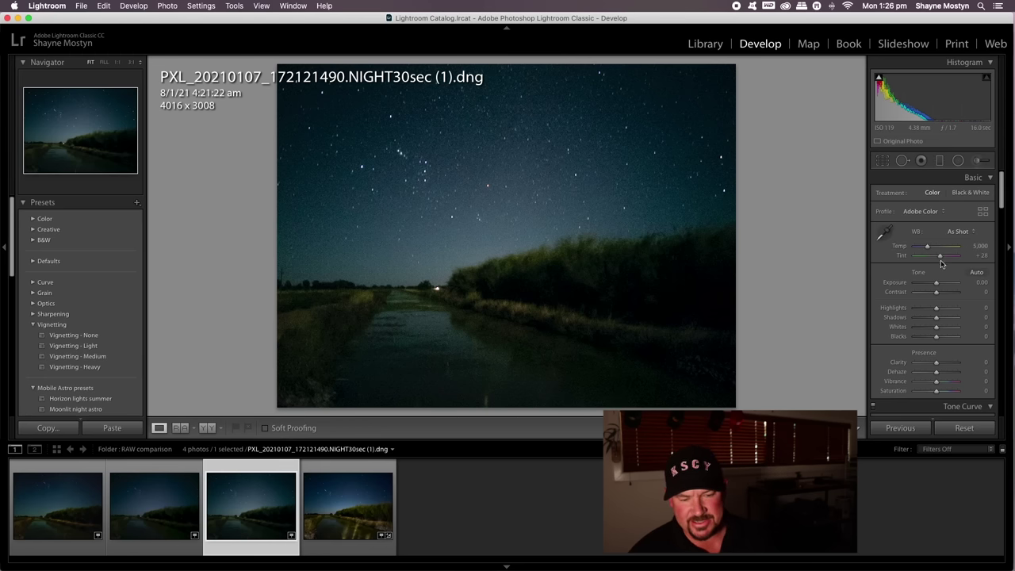
pyautogui.moveTo(936, 283); pyautogui.dragTo(922, 334)
pyautogui.moveTo(915, 343); pyautogui.dragTo(905, 317)
pyautogui.moveTo(917, 406); pyautogui.dragTo(921, 386)
# Step: Examine the noise around the NIGHT30sec photo's treeline and set luminance noise reduction to 40
pyautogui.click(457, 215)
pyautogui.moveTo(457, 215); pyautogui.dragTo(607, 318)
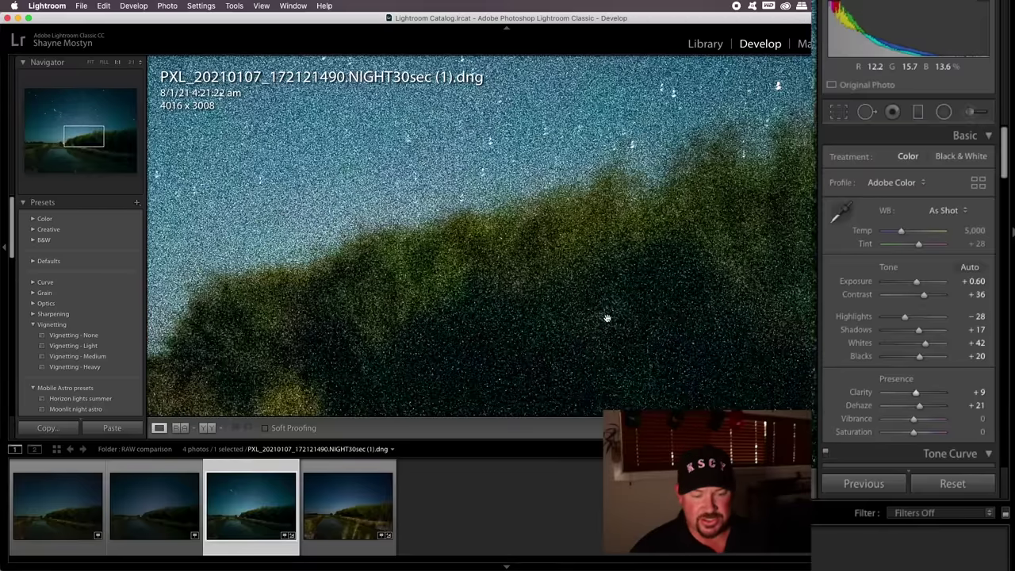
pyautogui.scroll(-15, 926, 302)
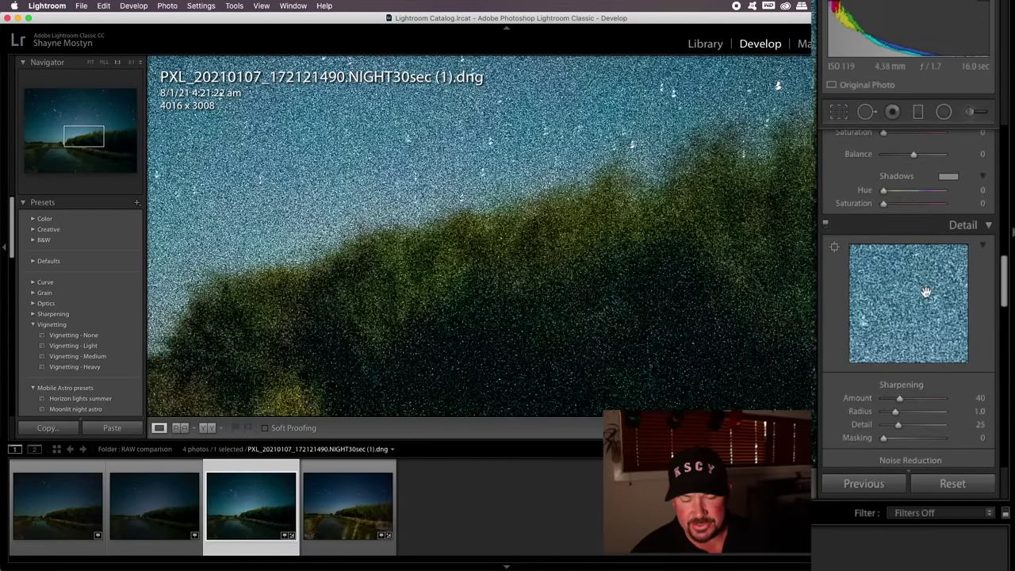
pyautogui.scroll(-3, 917, 349)
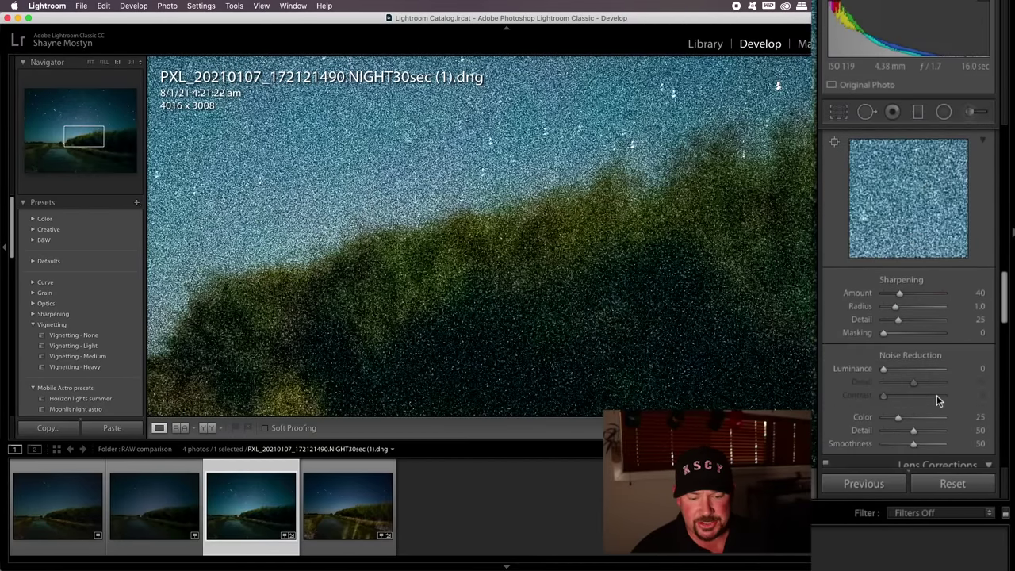
pyautogui.click(982, 369)
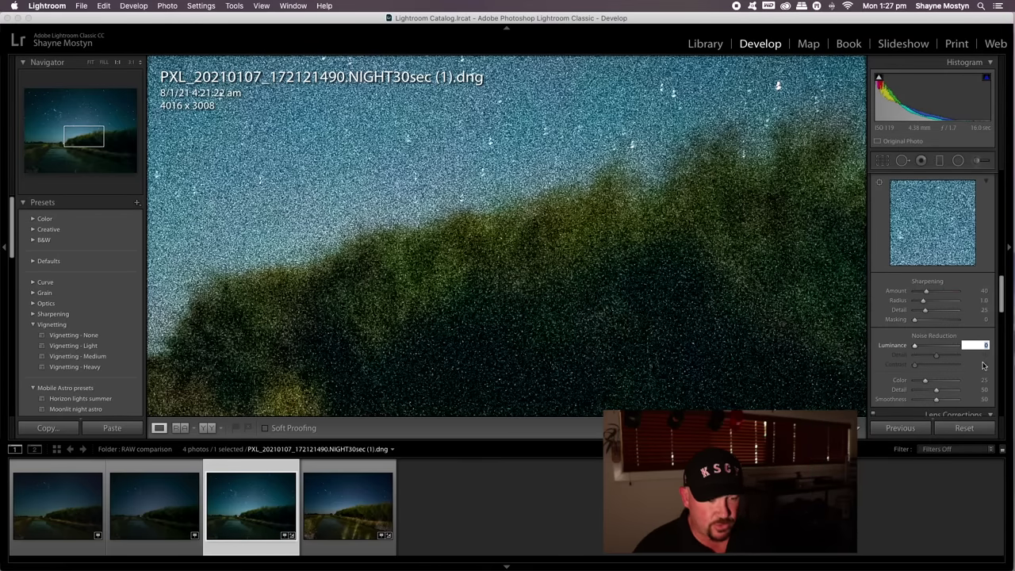
pyautogui.write('40')
pyautogui.press('Return')
pyautogui.click(552, 261)
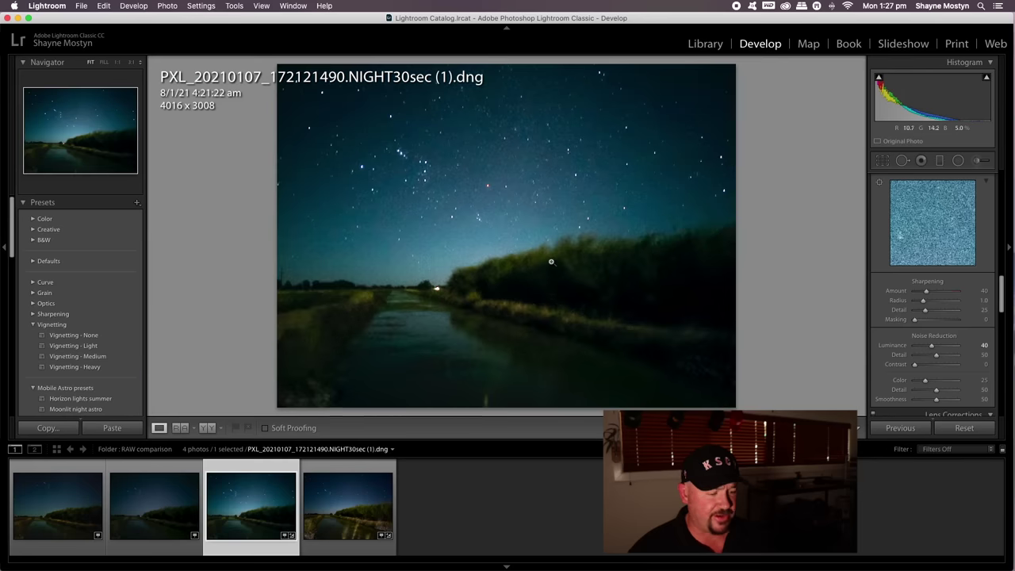
# Step: Switch to the photo PXL_20210107_171321004.NIGHT.dng and inspect its stars at close range
pyautogui.press('Left')
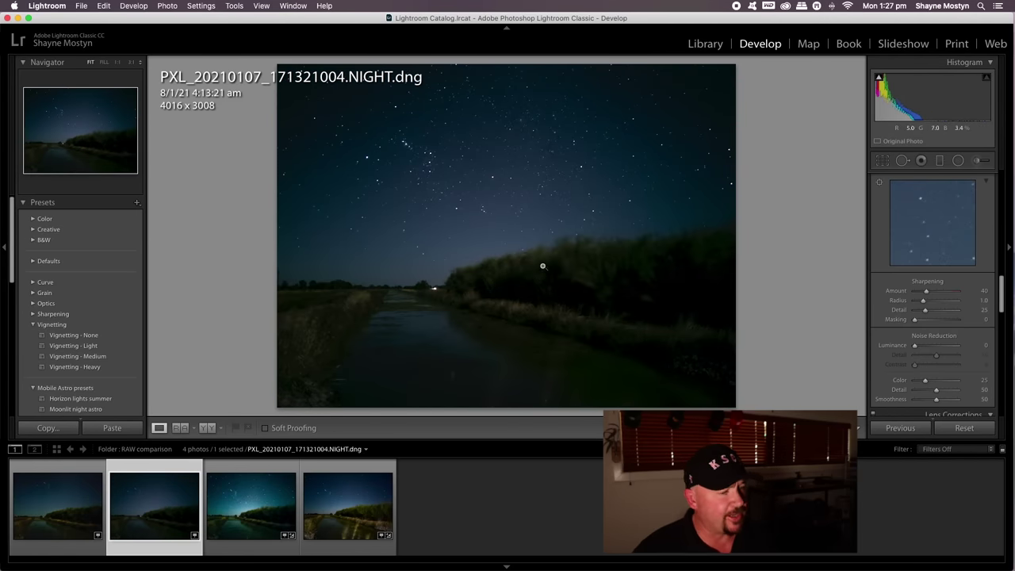
pyautogui.click(471, 189)
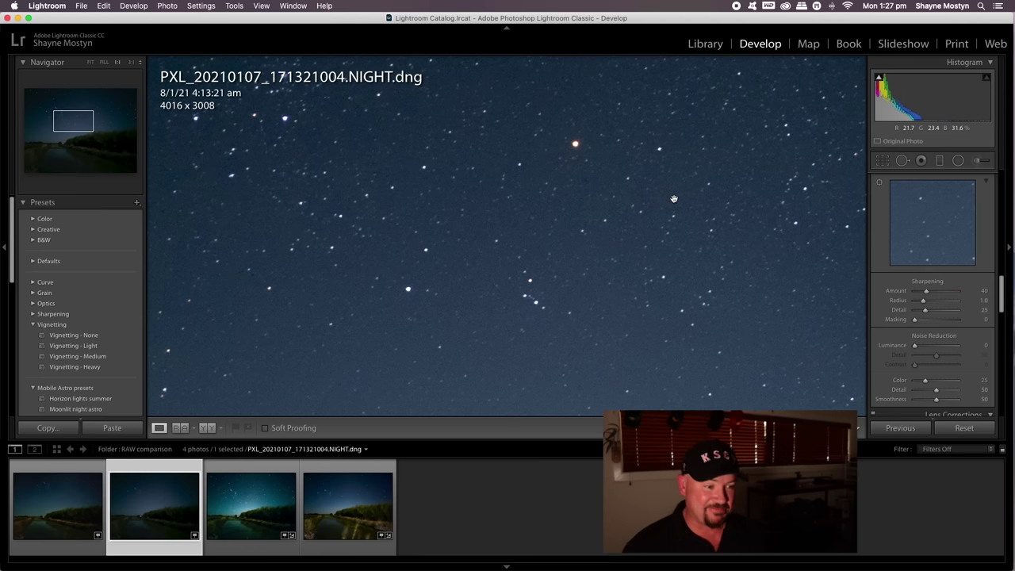
pyautogui.click(674, 198)
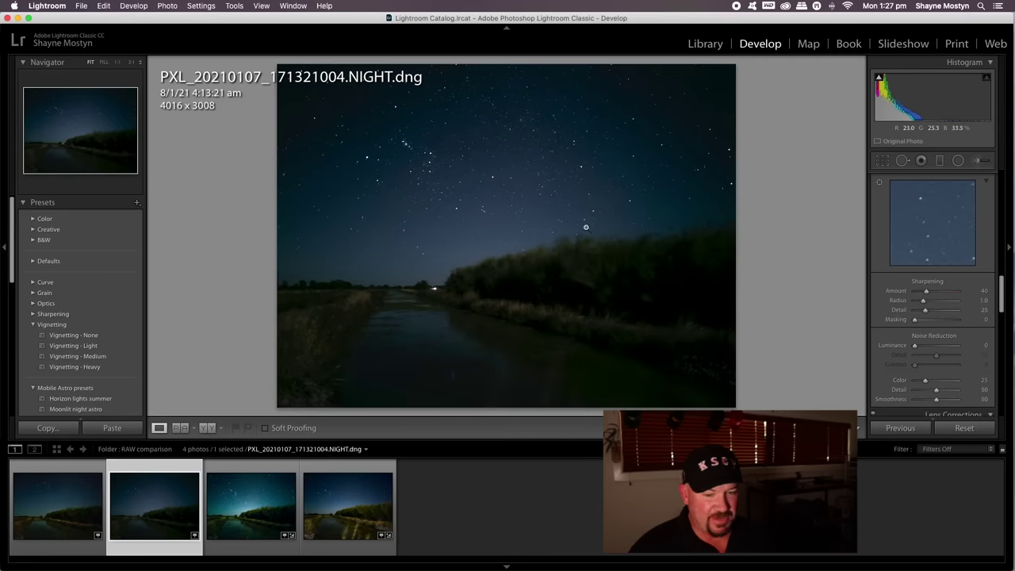
pyautogui.scroll(15, 957, 250)
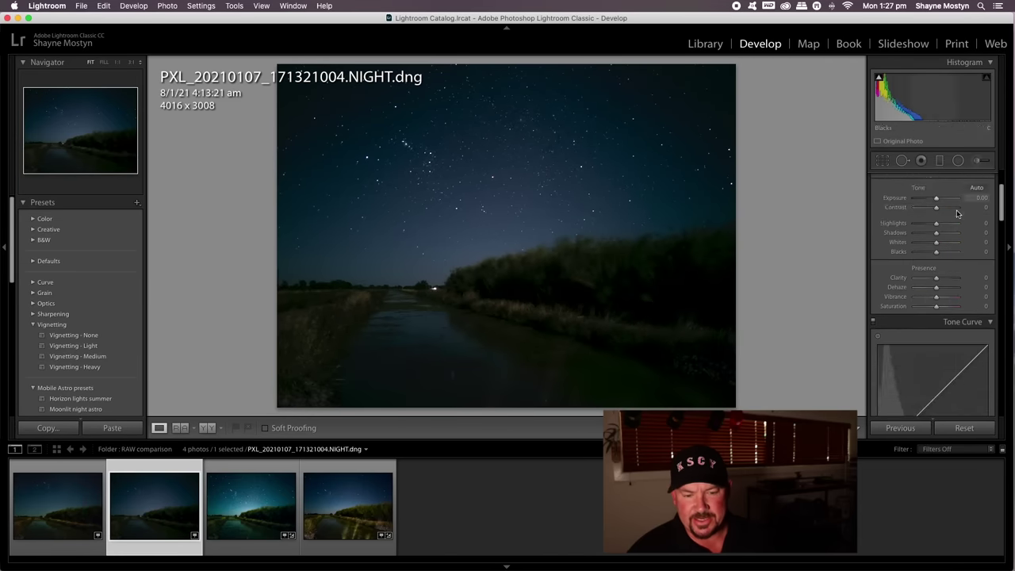
pyautogui.click(976, 245)
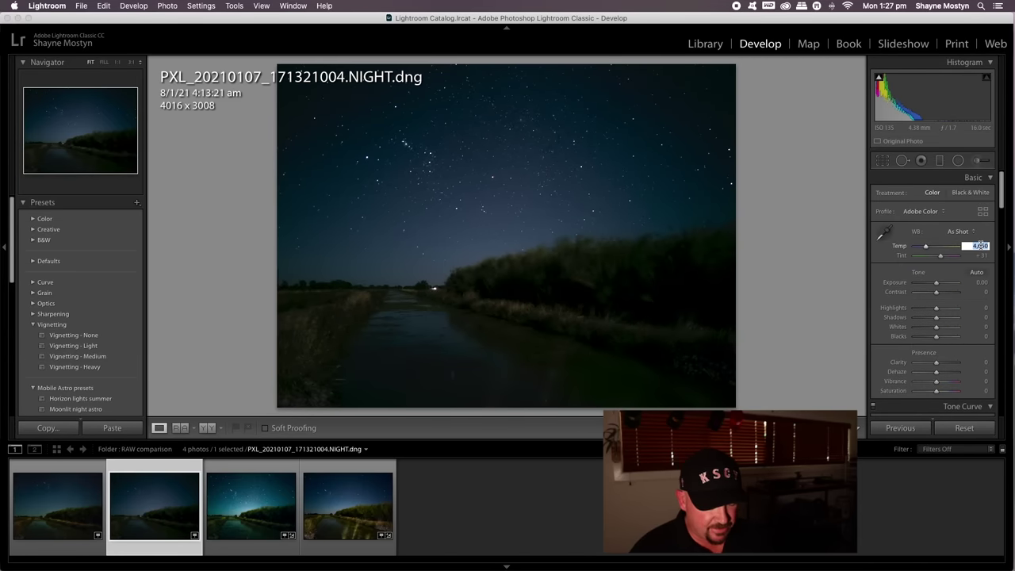
pyautogui.write('500')
pyautogui.press('Return')
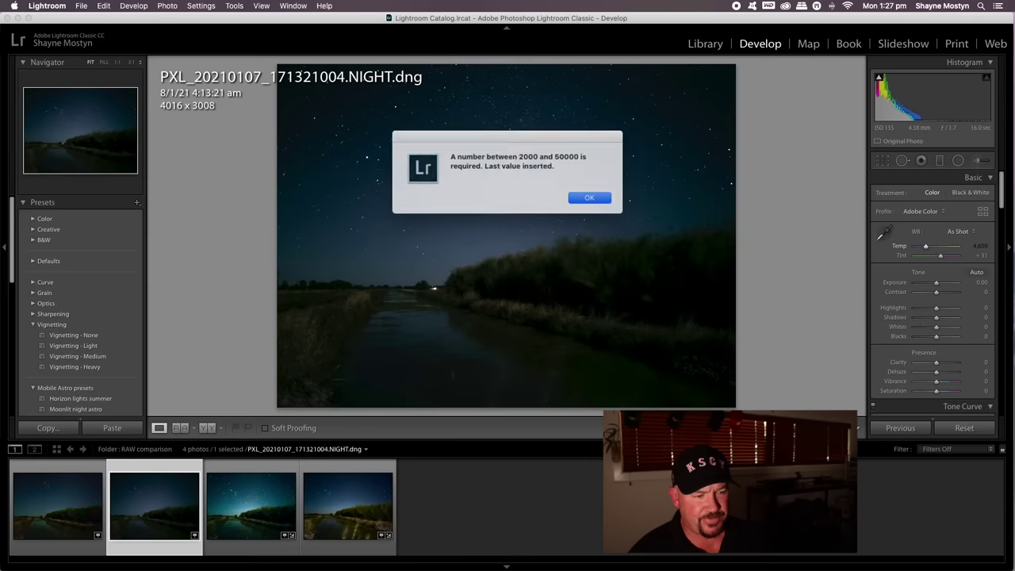
pyautogui.click(587, 197)
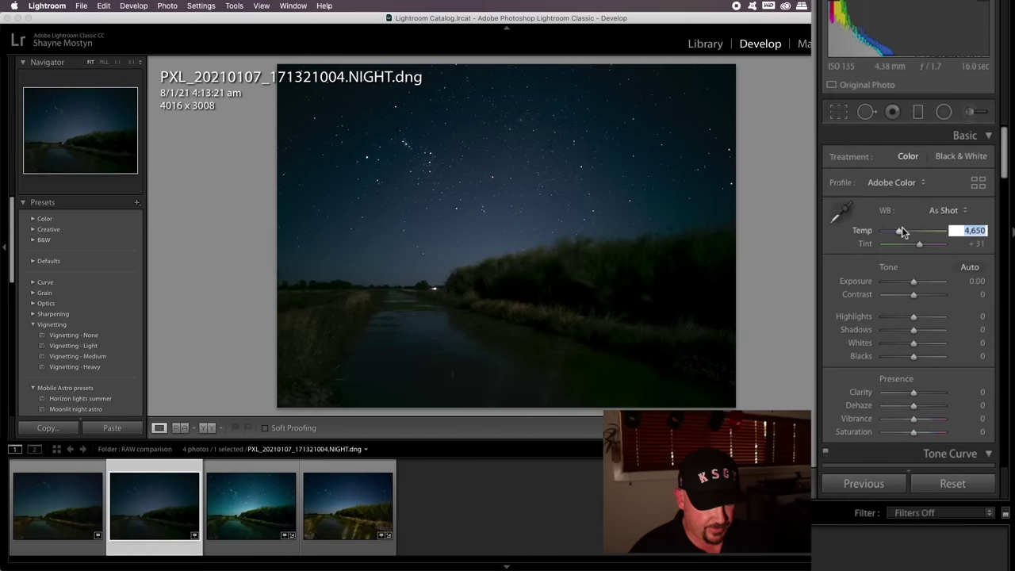
# Step: Set the white balance temperature of PXL_20210107_171321004.NIGHT.dng to 5,000
pyautogui.write('5,')
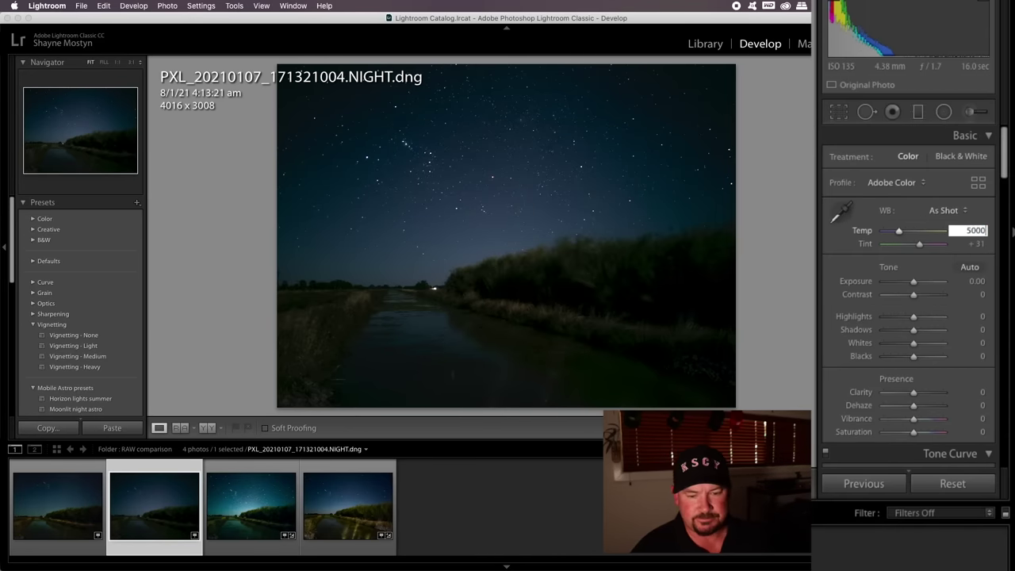
pyautogui.write('000')
pyautogui.press('Return')
# Step: Set the photo's Exposure to +0.55, Contrast to +21, Shadows to +21, Whites to +16 and Blacks to +24
pyautogui.moveTo(912, 281); pyautogui.dragTo(922, 294)
pyautogui.click(916, 293)
pyautogui.moveTo(920, 333); pyautogui.dragTo(924, 354)
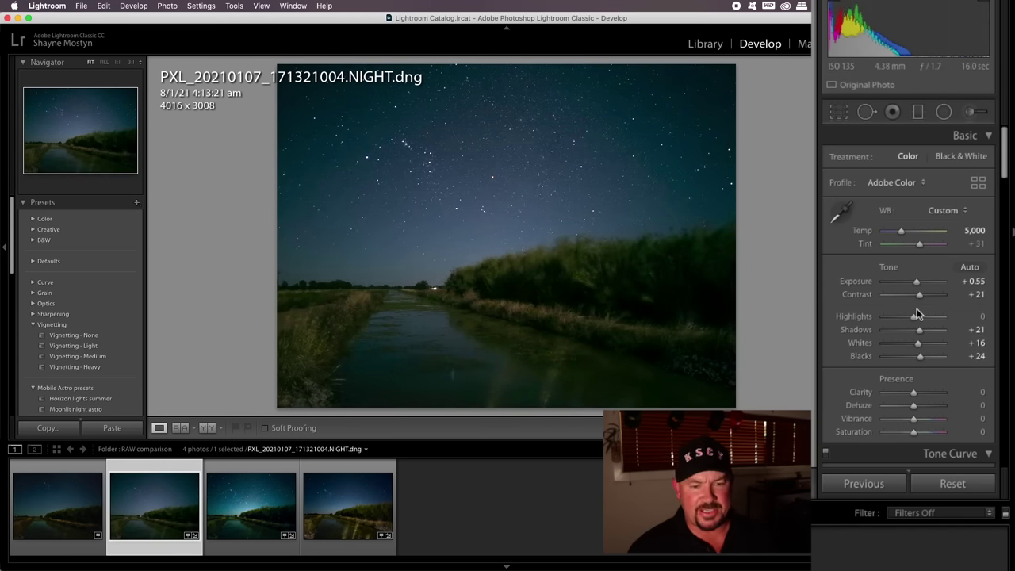
# Step: Check the photo for clipped shadows, try Blacks at +58, and settle on Blacks at +16
pyautogui.press('j')
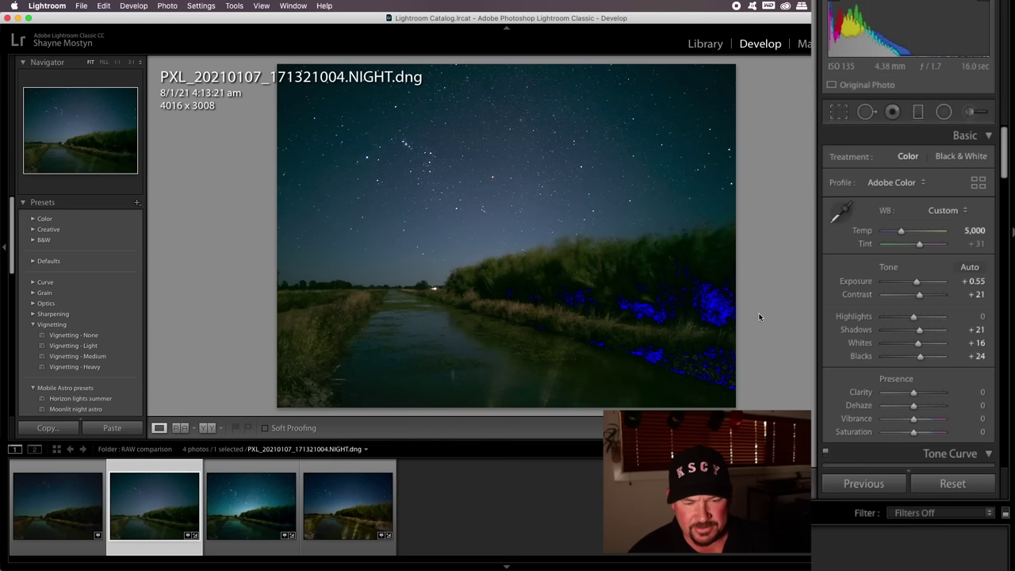
pyautogui.moveTo(921, 357); pyautogui.dragTo(931, 357)
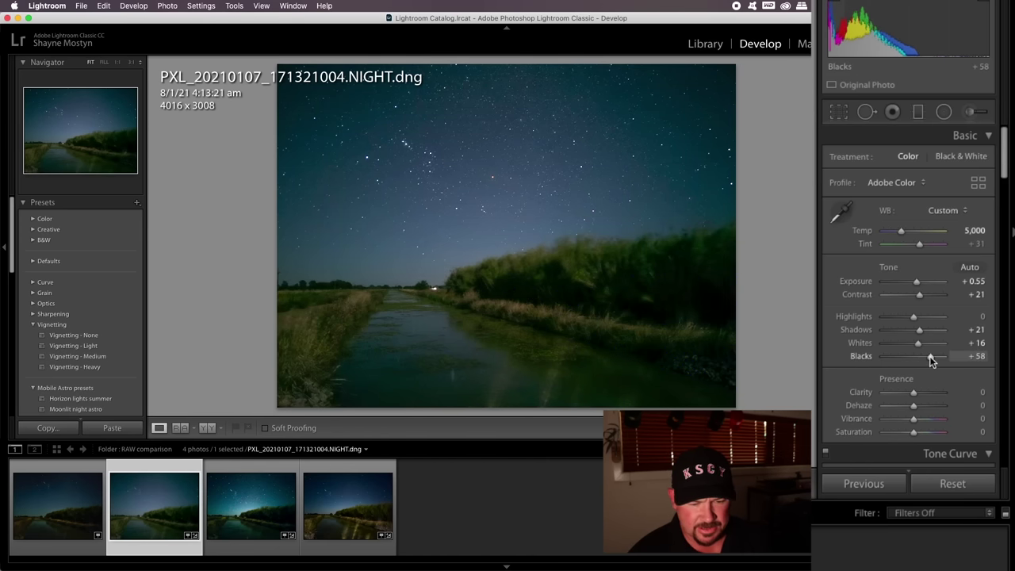
pyautogui.press('super+z')
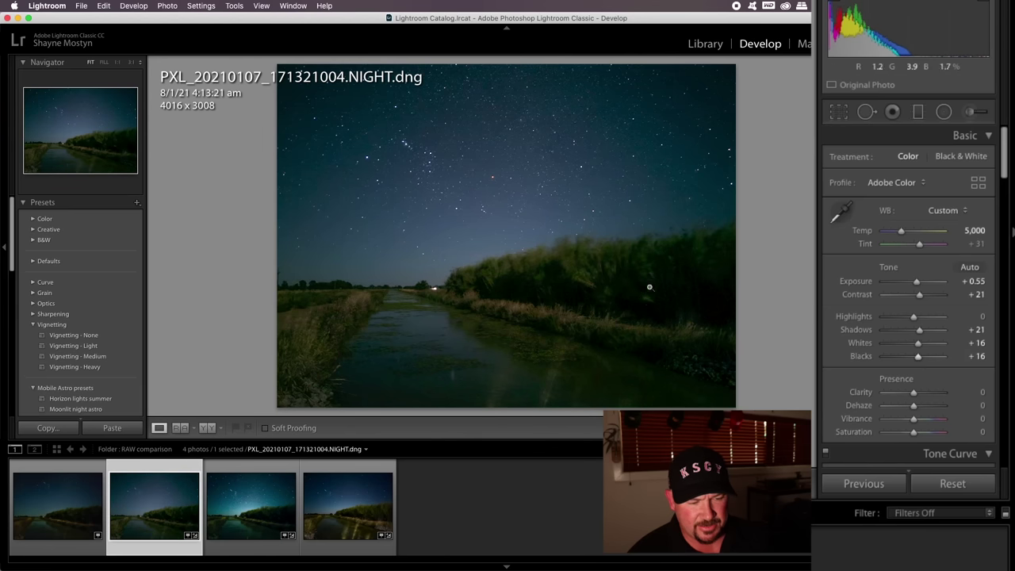
# Step: Set Blacks to +56, Clarity to +16 and Dehaze to +12 on PXL_20210107_171321004.NIGHT.dng
pyautogui.moveTo(920, 362); pyautogui.dragTo(929, 359)
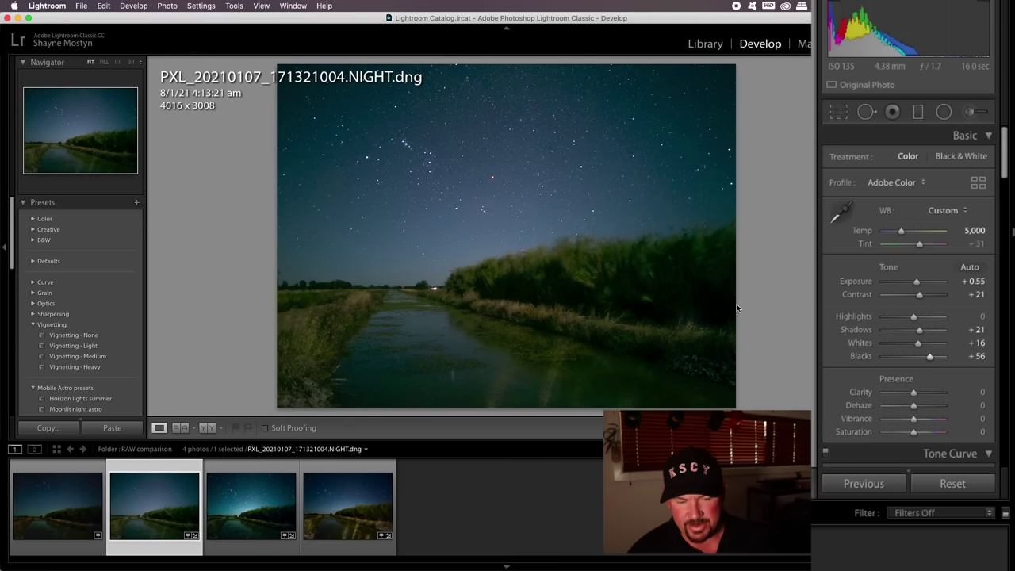
pyautogui.moveTo(915, 392); pyautogui.dragTo(920, 405)
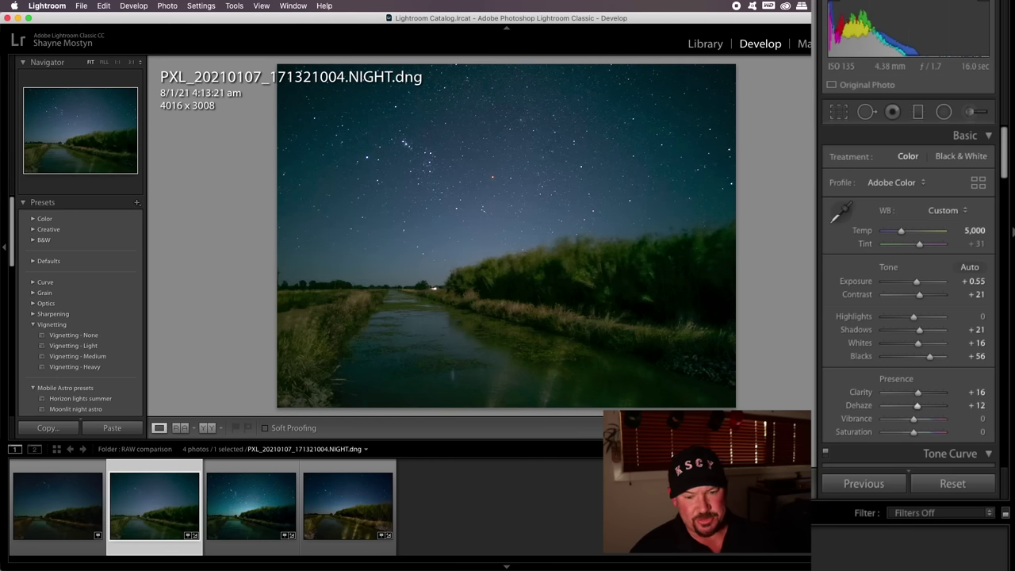
# Step: Set the photo's luminance noise reduction to 40 and check the sky at close range
pyautogui.scroll(-10, 896, 365)
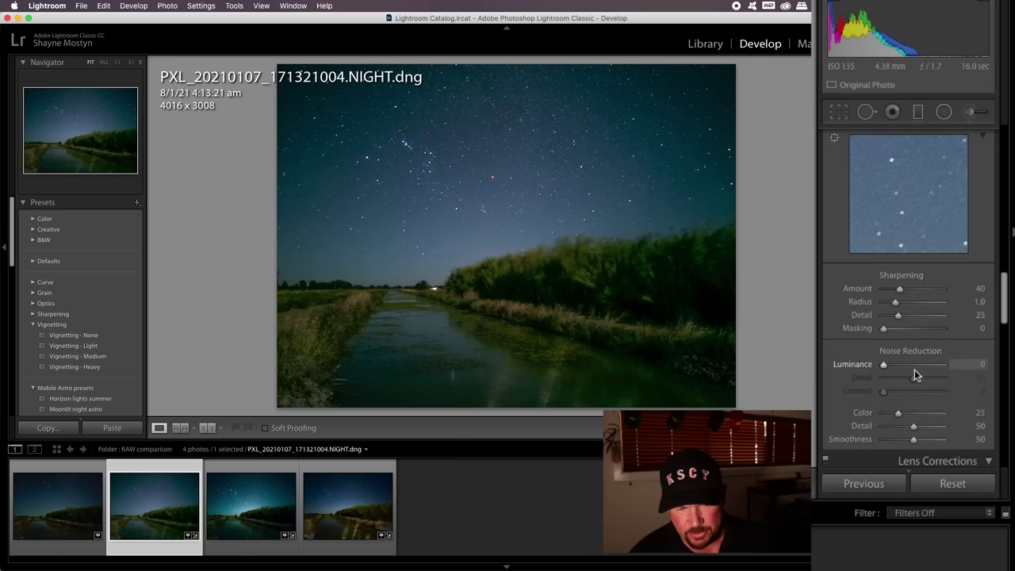
pyautogui.click(982, 364)
pyautogui.write('4')
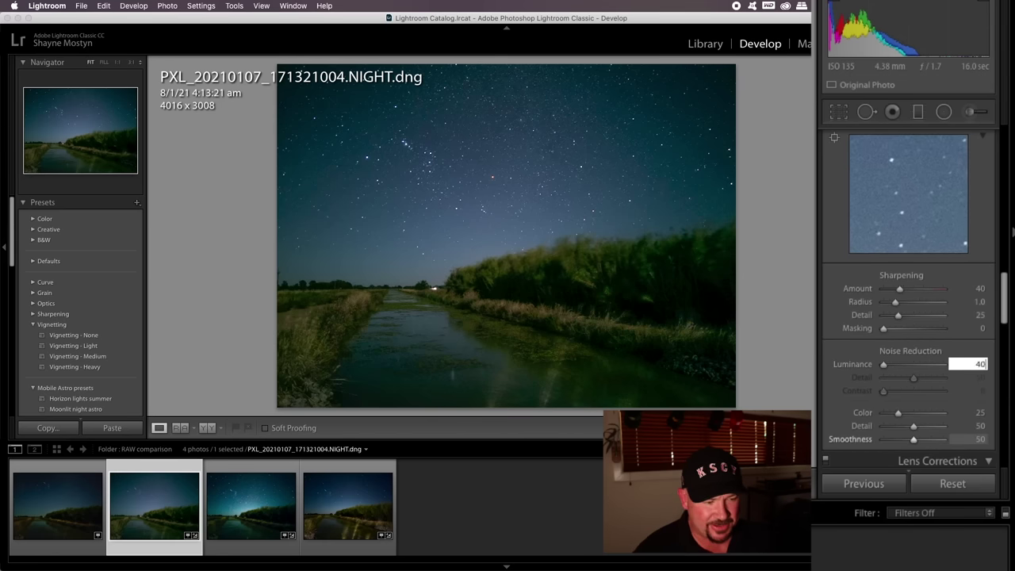
pyautogui.write('0')
pyautogui.press('Return')
pyautogui.click(566, 279)
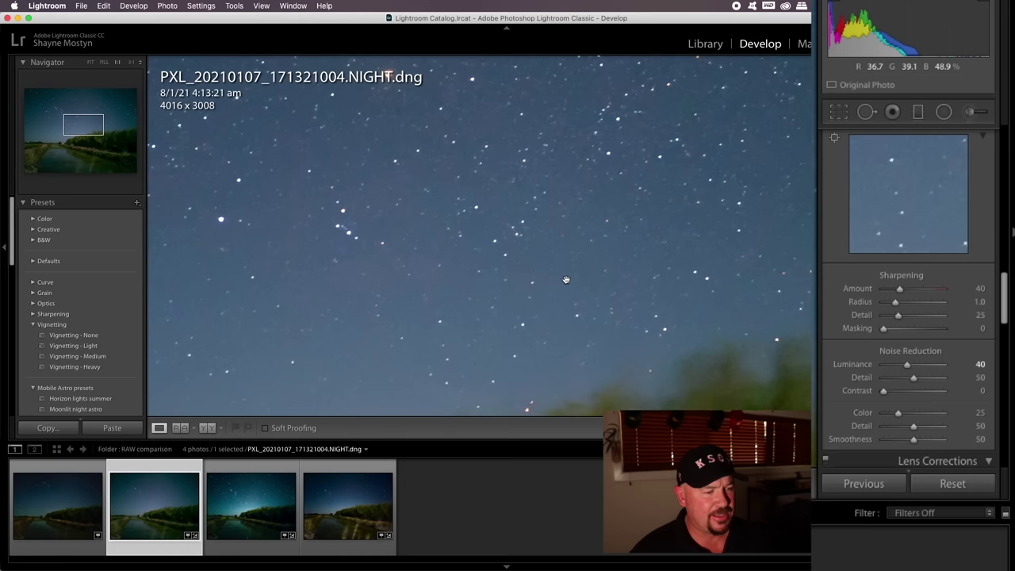
pyautogui.click(610, 341)
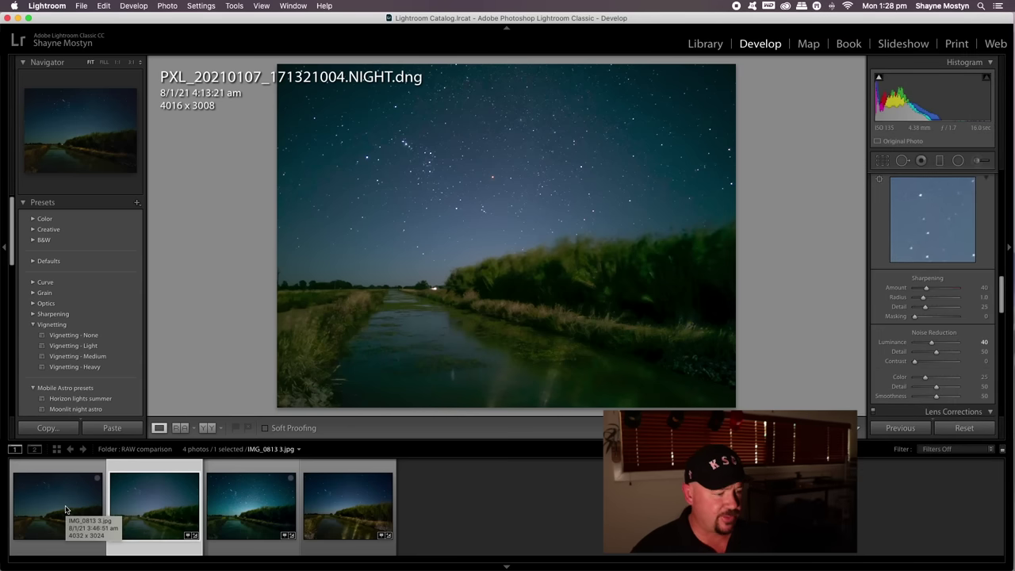
# Step: Switch to the photo IMG_0813 3.jpg and set its luminance noise reduction to 40
pyautogui.click(66, 509)
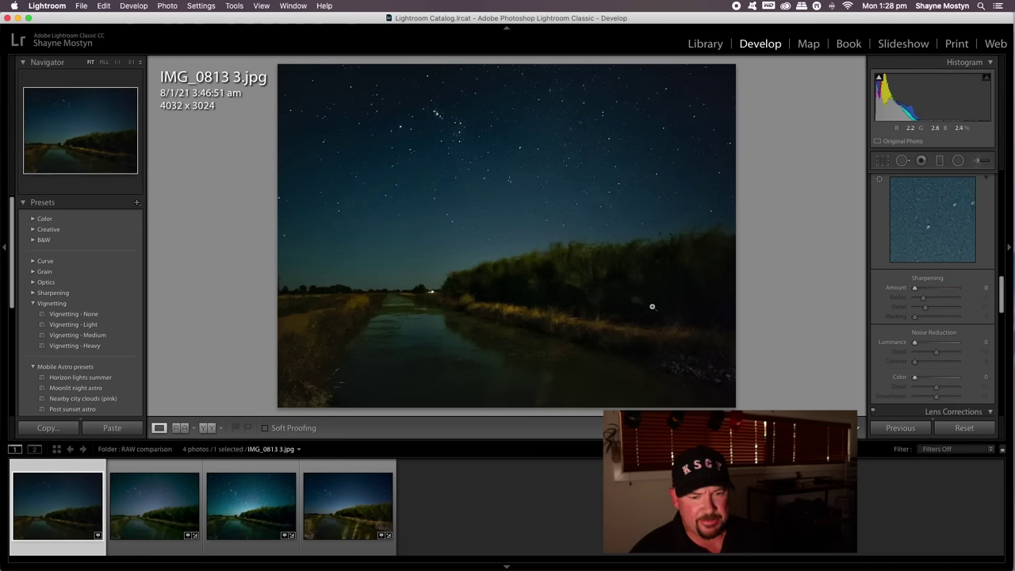
pyautogui.click(986, 342)
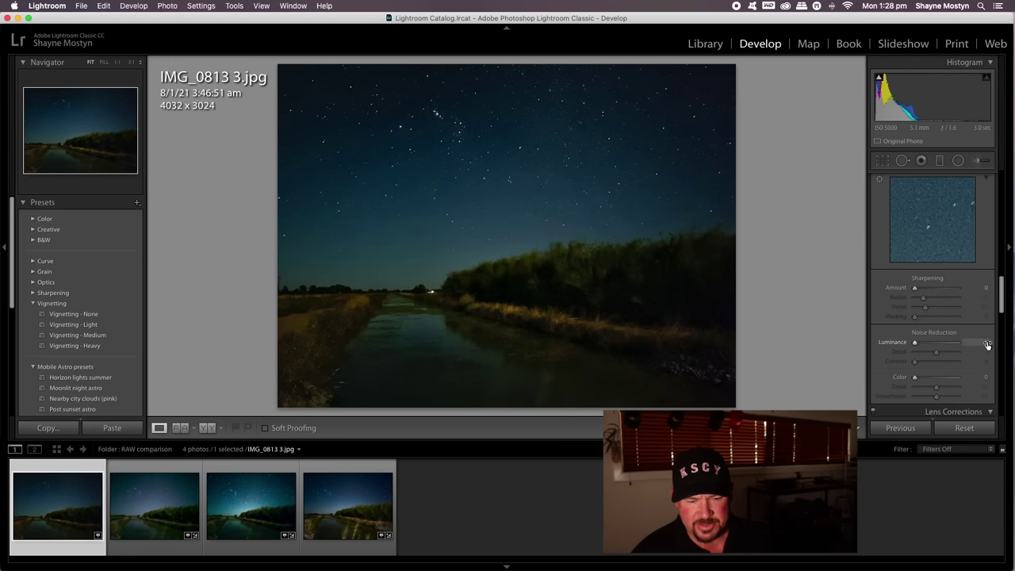
pyautogui.press('Return')
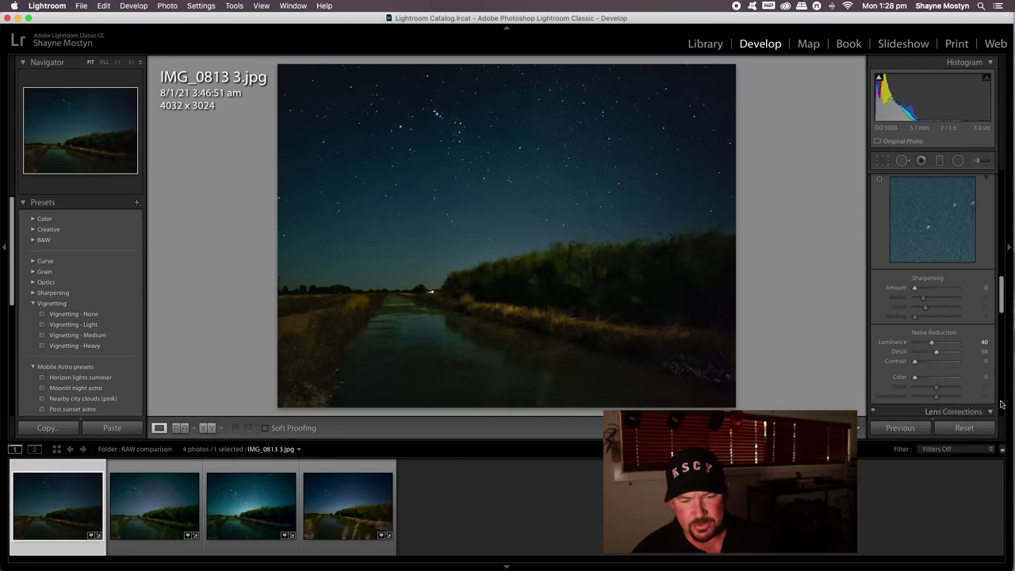
# Step: Set the white balance of IMG_0813 3.jpg to Temp -7 and Tint +8
pyautogui.scroll(5, 944, 267)
pyautogui.scroll(5, 925, 256)
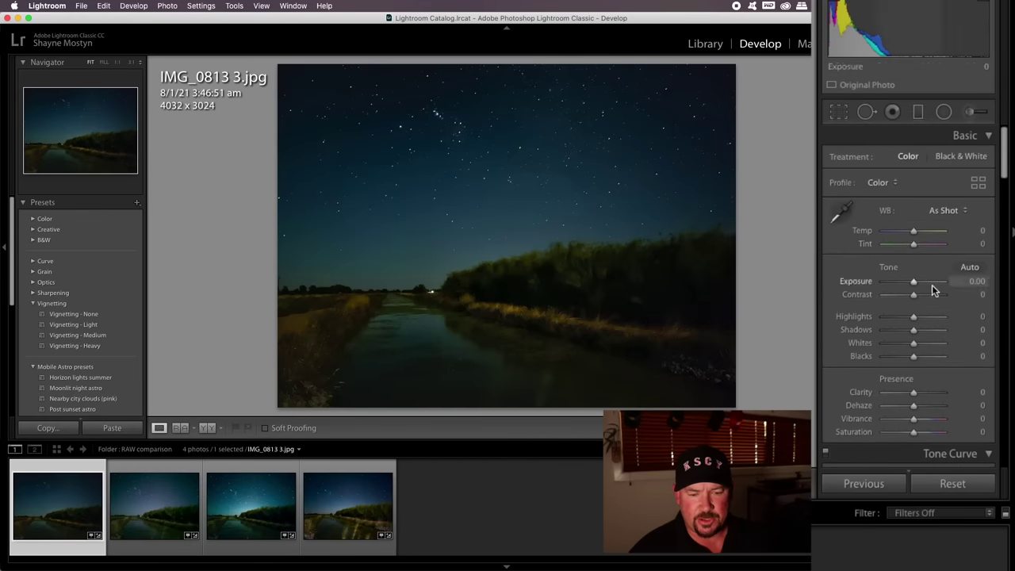
pyautogui.moveTo(915, 231)
pyautogui.mouseDown()
pyautogui.moveTo(903, 231)
pyautogui.moveTo(911, 233)
pyautogui.mouseUp()
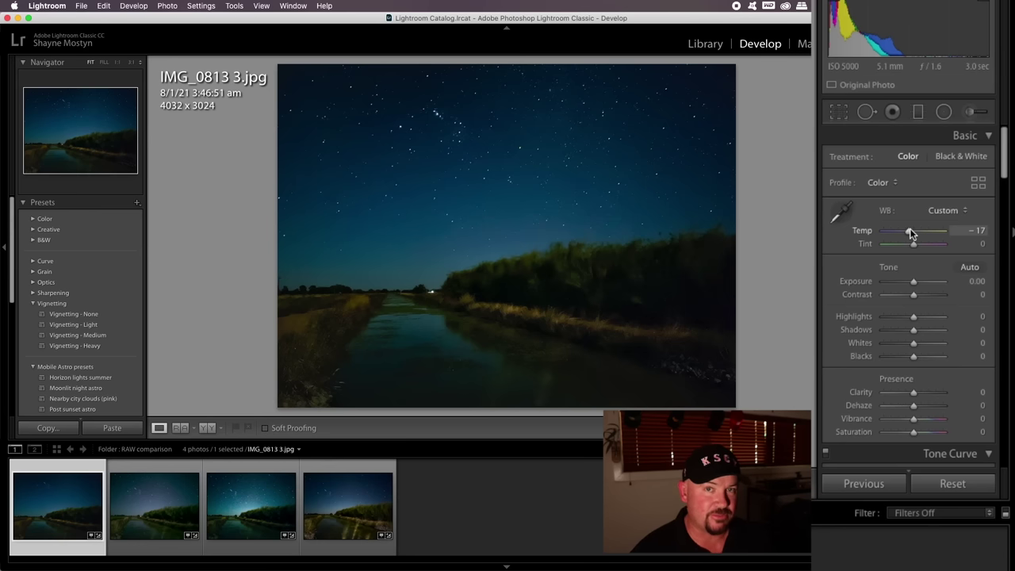
pyautogui.moveTo(911, 232); pyautogui.dragTo(913, 231)
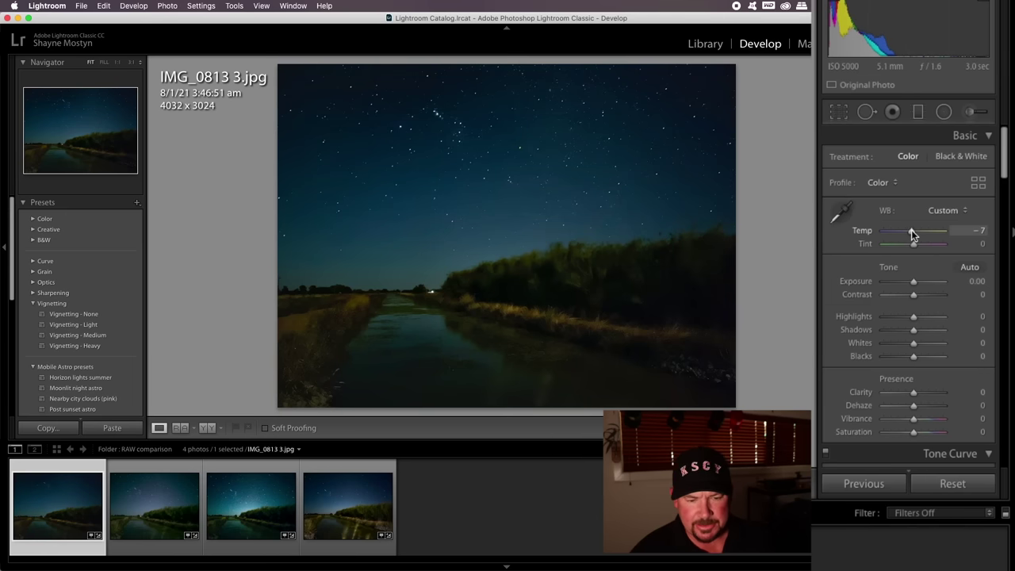
pyautogui.click(917, 245)
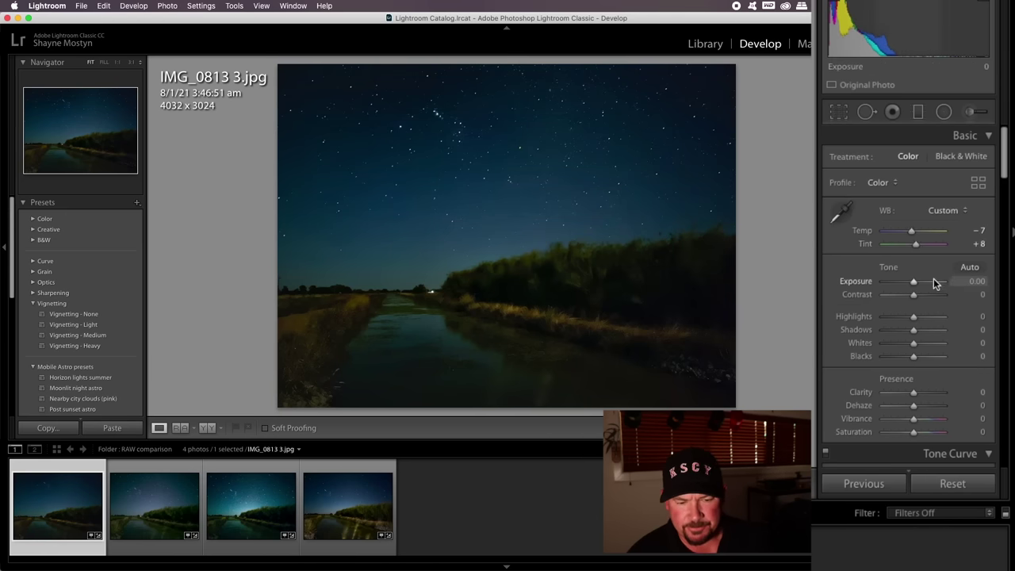
# Step: Set Contrast to +18, Whites to +45 and Blacks to +44 on IMG_0813 3.jpg
pyautogui.moveTo(915, 294); pyautogui.dragTo(924, 295)
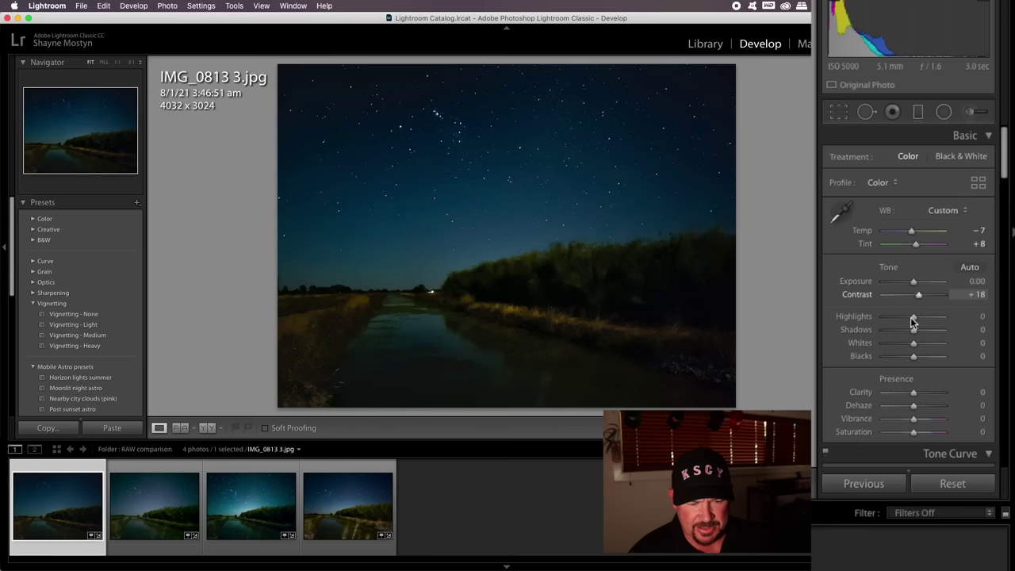
pyautogui.moveTo(920, 358); pyautogui.dragTo(927, 345)
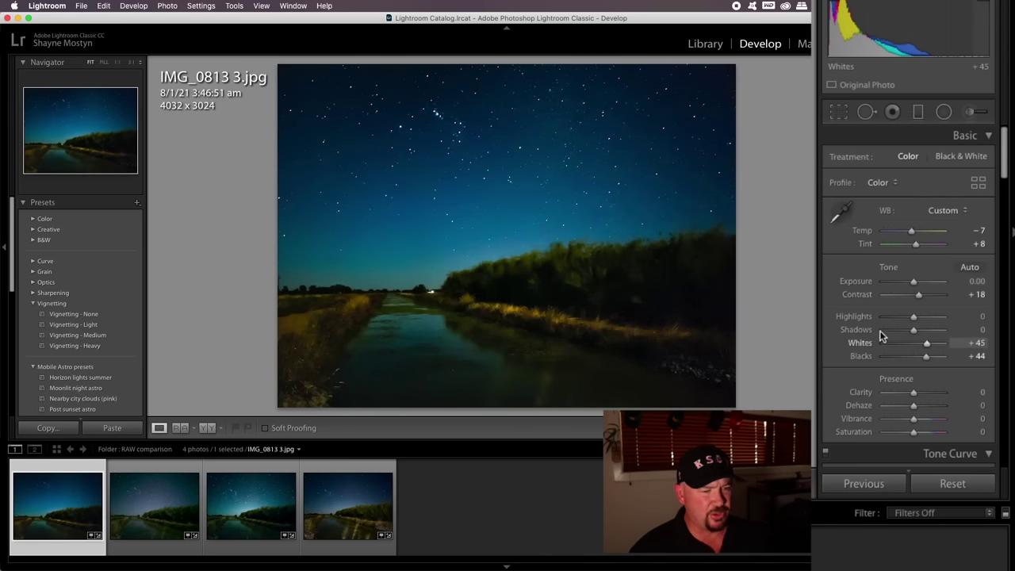
pyautogui.press('z')
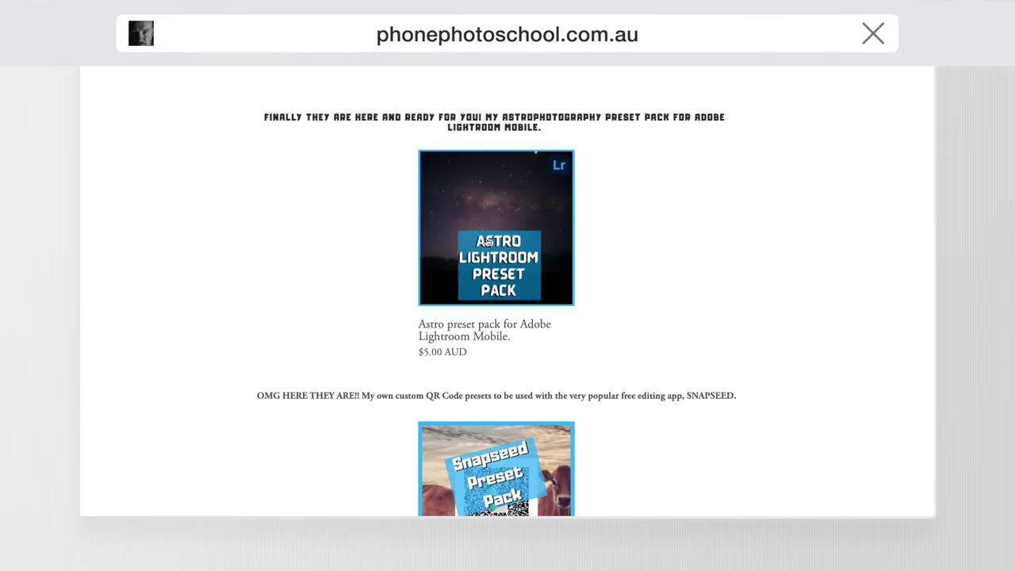
pyautogui.click(489, 241)
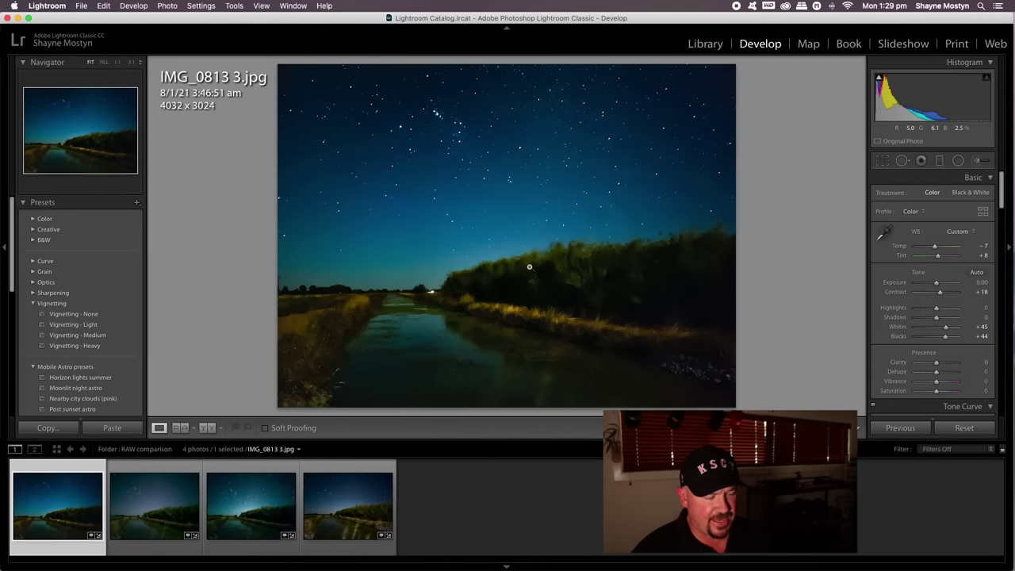
# Step: Compare PXL_20210107_171321004.NIGHT.dng with IMG_0814 2.DNG, examining the stars and trees of IMG_0814 2.DNG at close range
pyautogui.click(162, 494)
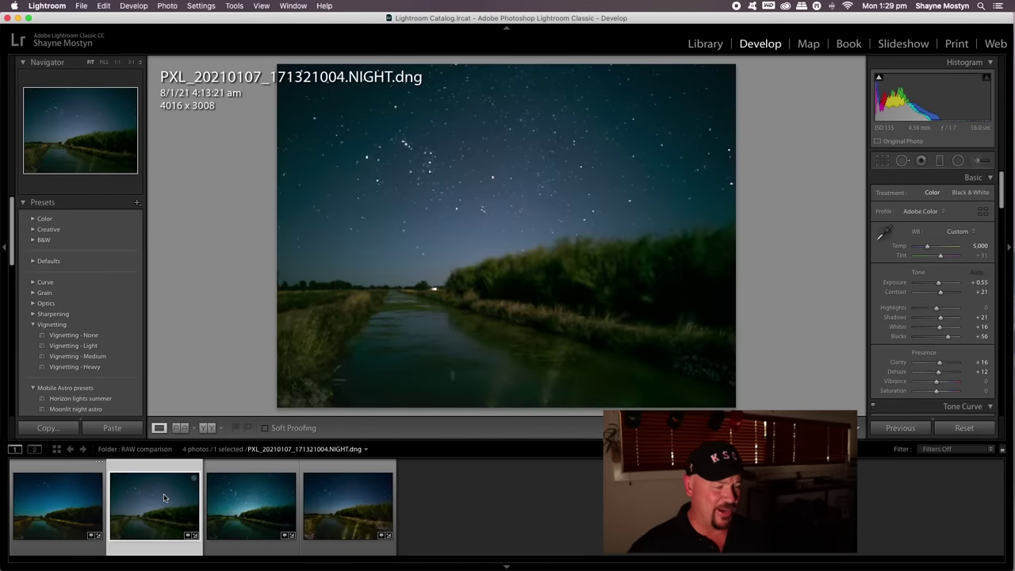
pyautogui.click(356, 498)
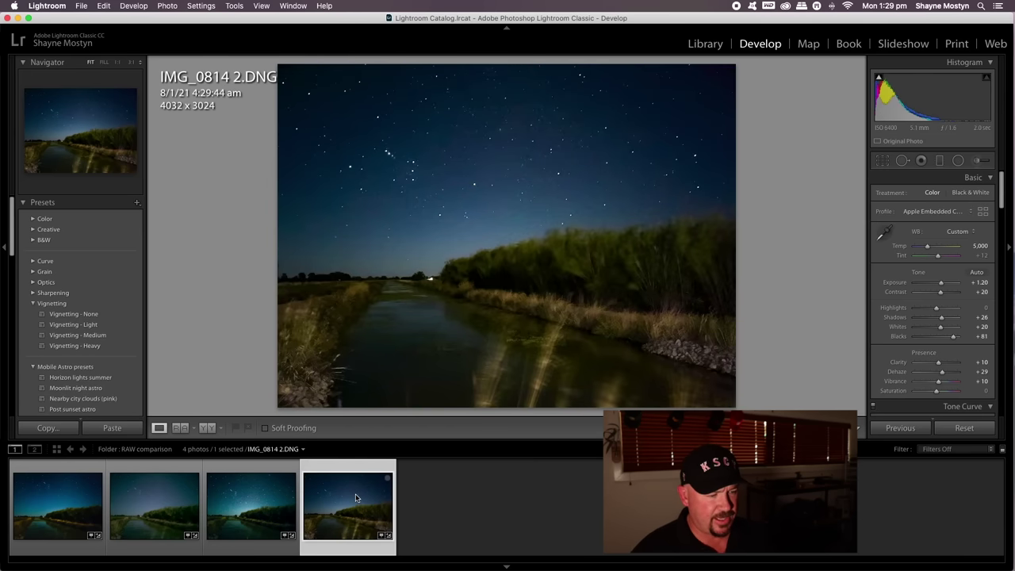
pyautogui.click(395, 167)
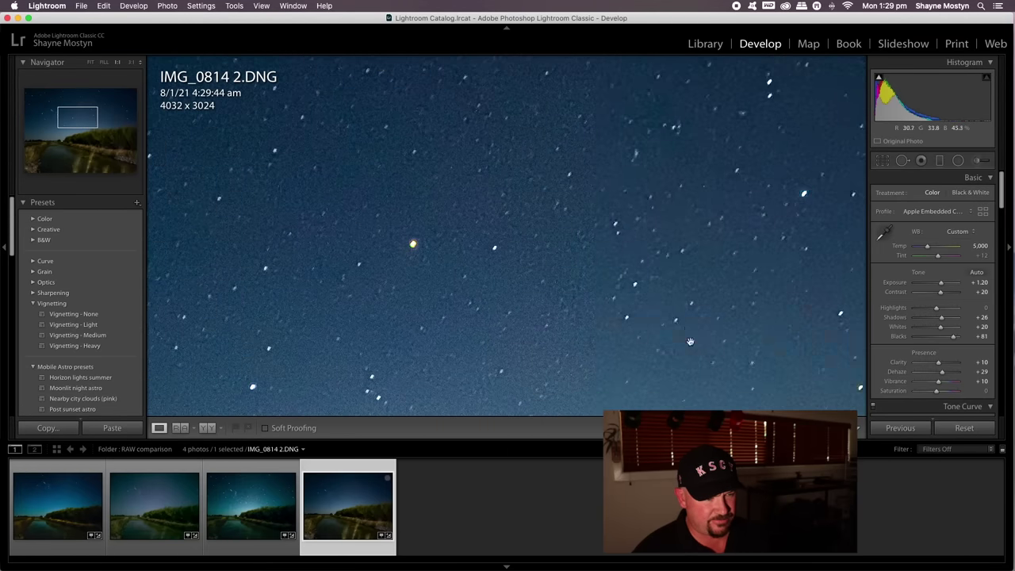
pyautogui.click(668, 339)
pyautogui.click(623, 325)
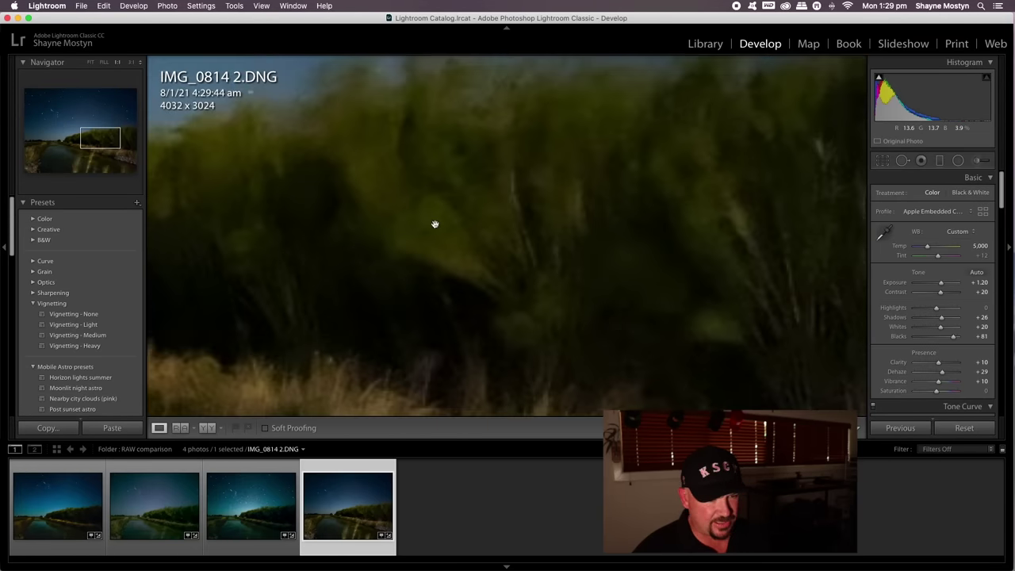
pyautogui.click(416, 221)
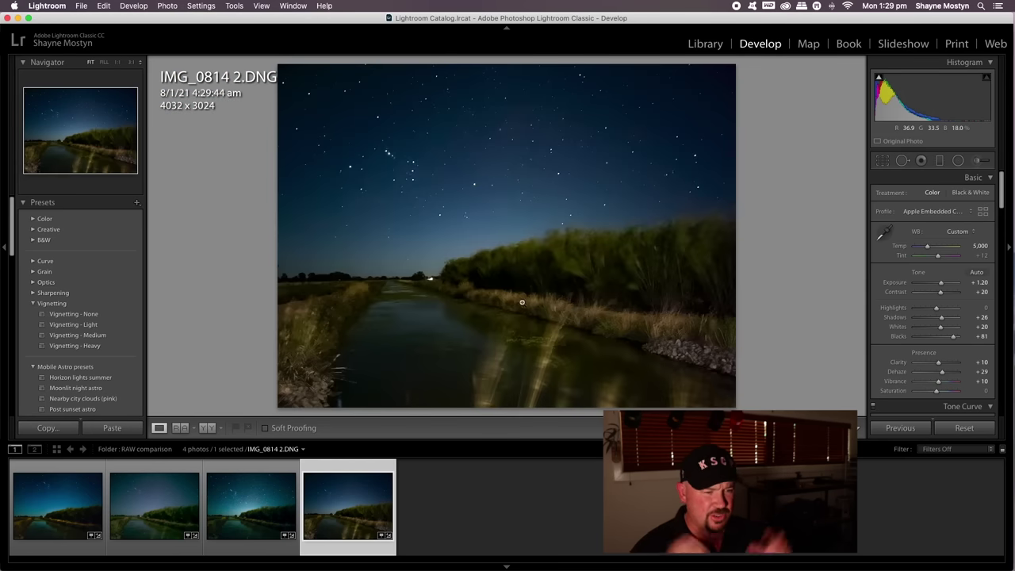
pyautogui.click(610, 274)
pyautogui.click(539, 230)
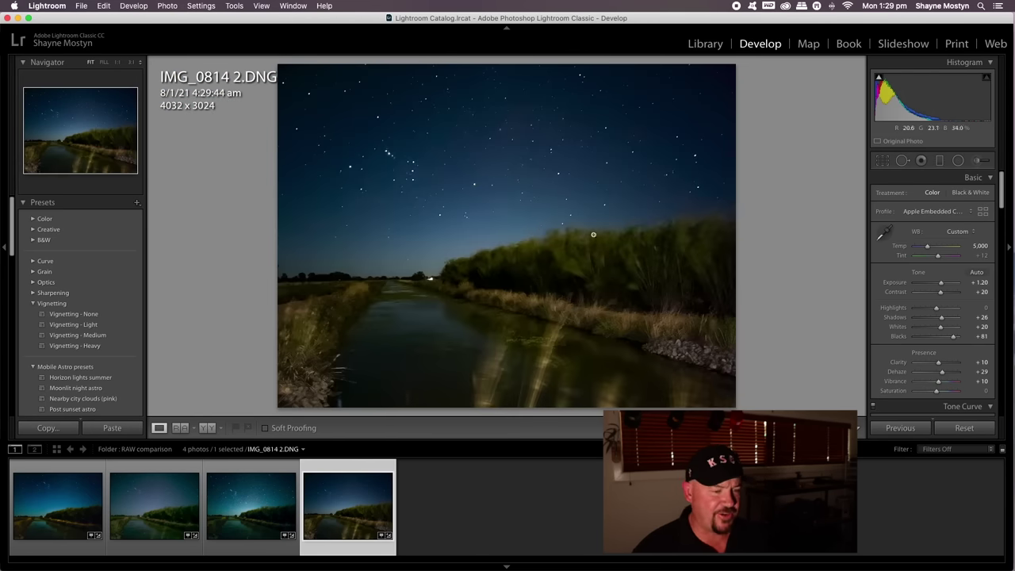
# Step: Switch to PXL_20210107_172121490.NIGHT30sec (1).dng and examine its sky at close range for noise and star shape
pyautogui.click(268, 497)
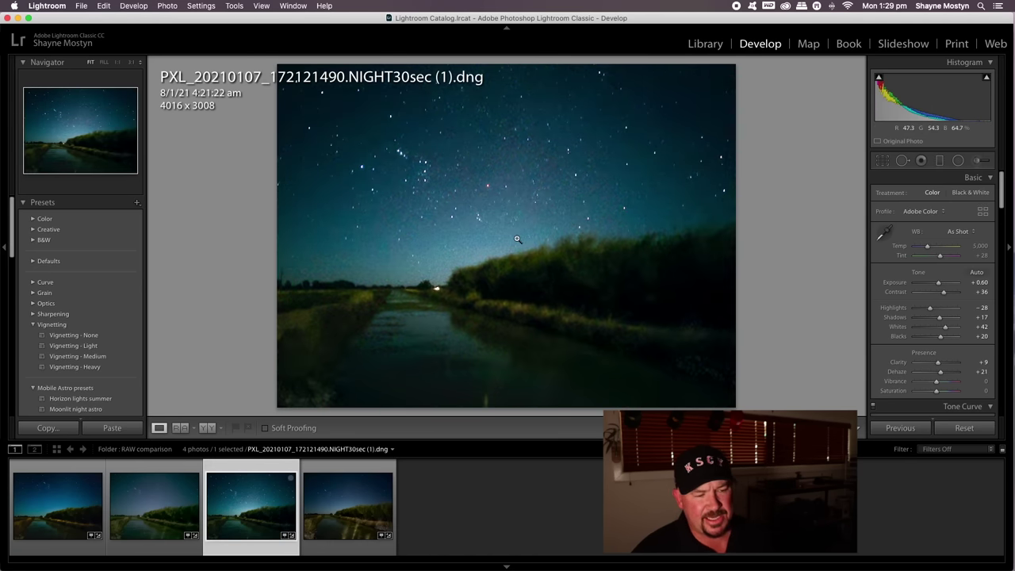
pyautogui.click(484, 190)
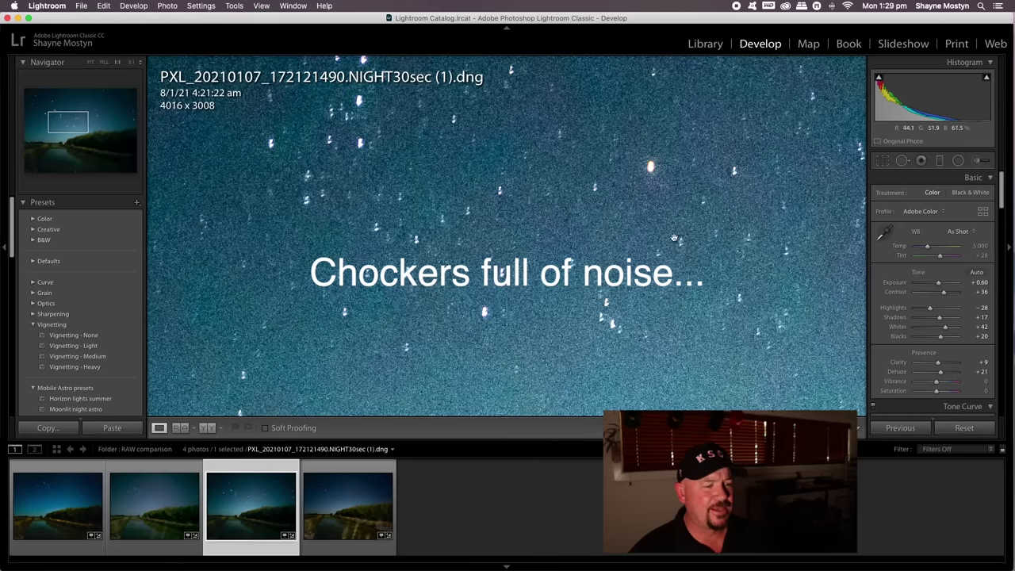
pyautogui.moveTo(358, 222); pyautogui.dragTo(431, 274)
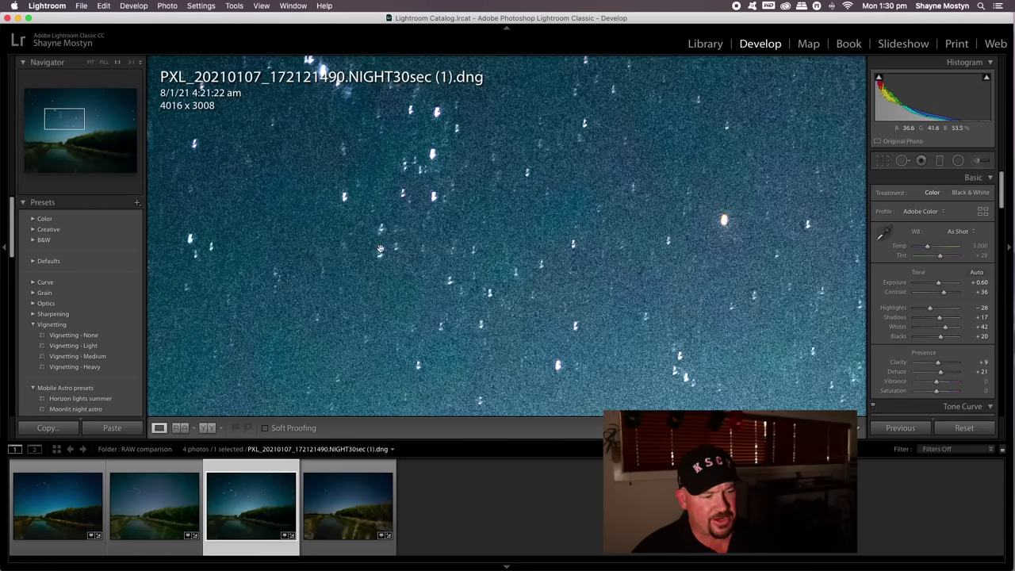
pyautogui.scroll(5, 510, 380)
pyautogui.hscroll(5, 510, 380)
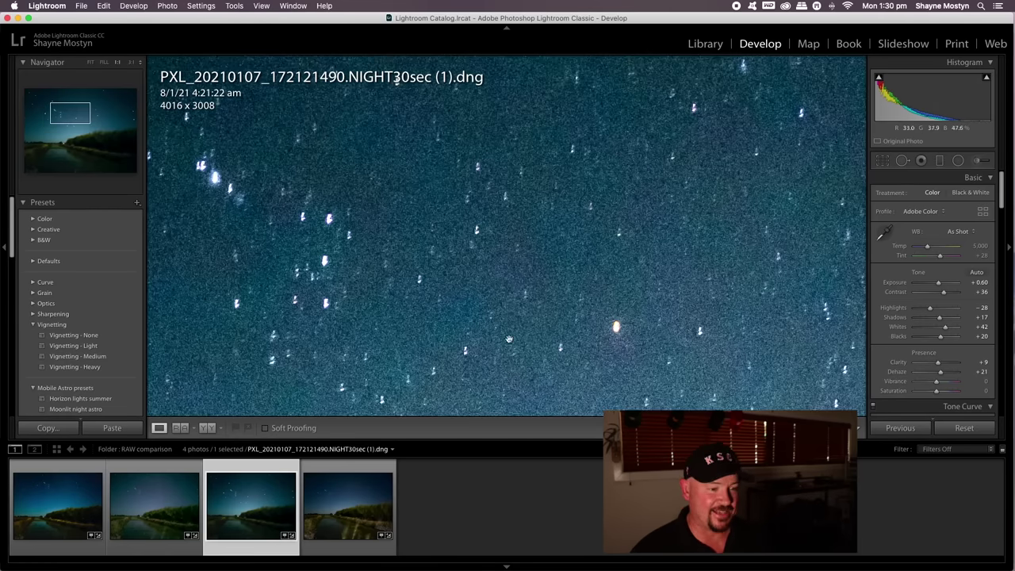
pyautogui.scroll(5, 510, 380)
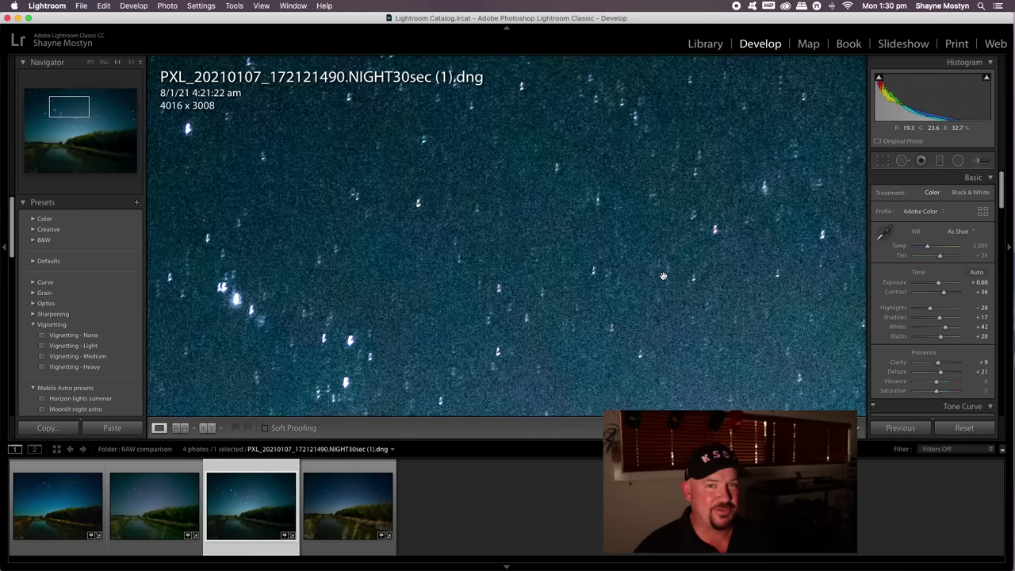
pyautogui.click(567, 272)
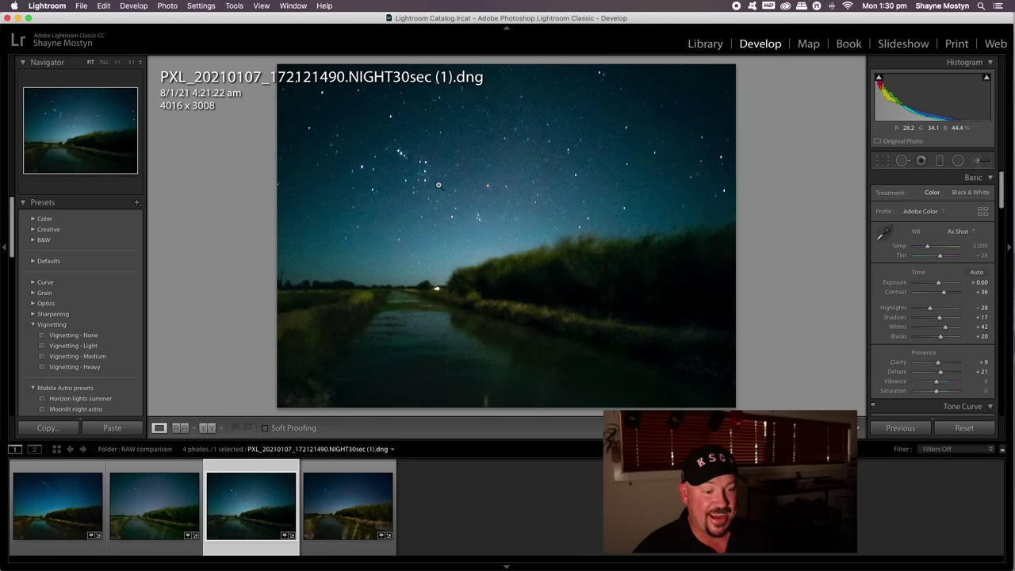
pyautogui.click(478, 159)
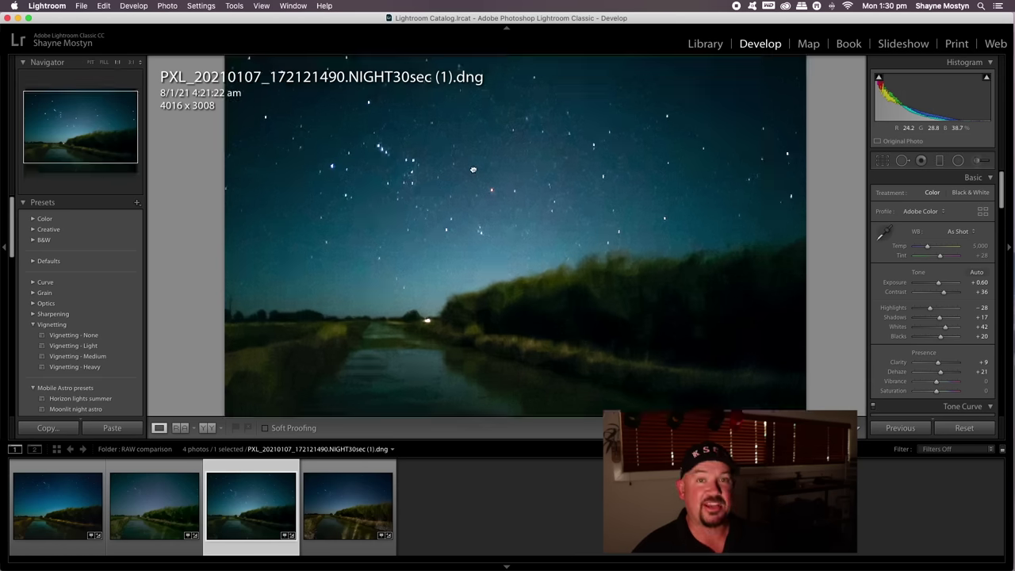
pyautogui.moveTo(398, 219); pyautogui.dragTo(447, 239)
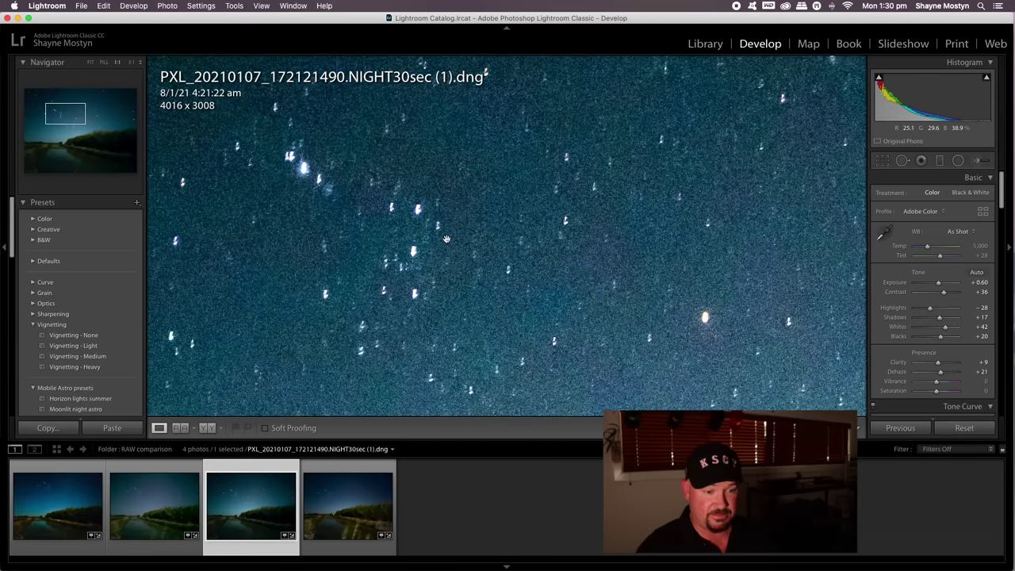